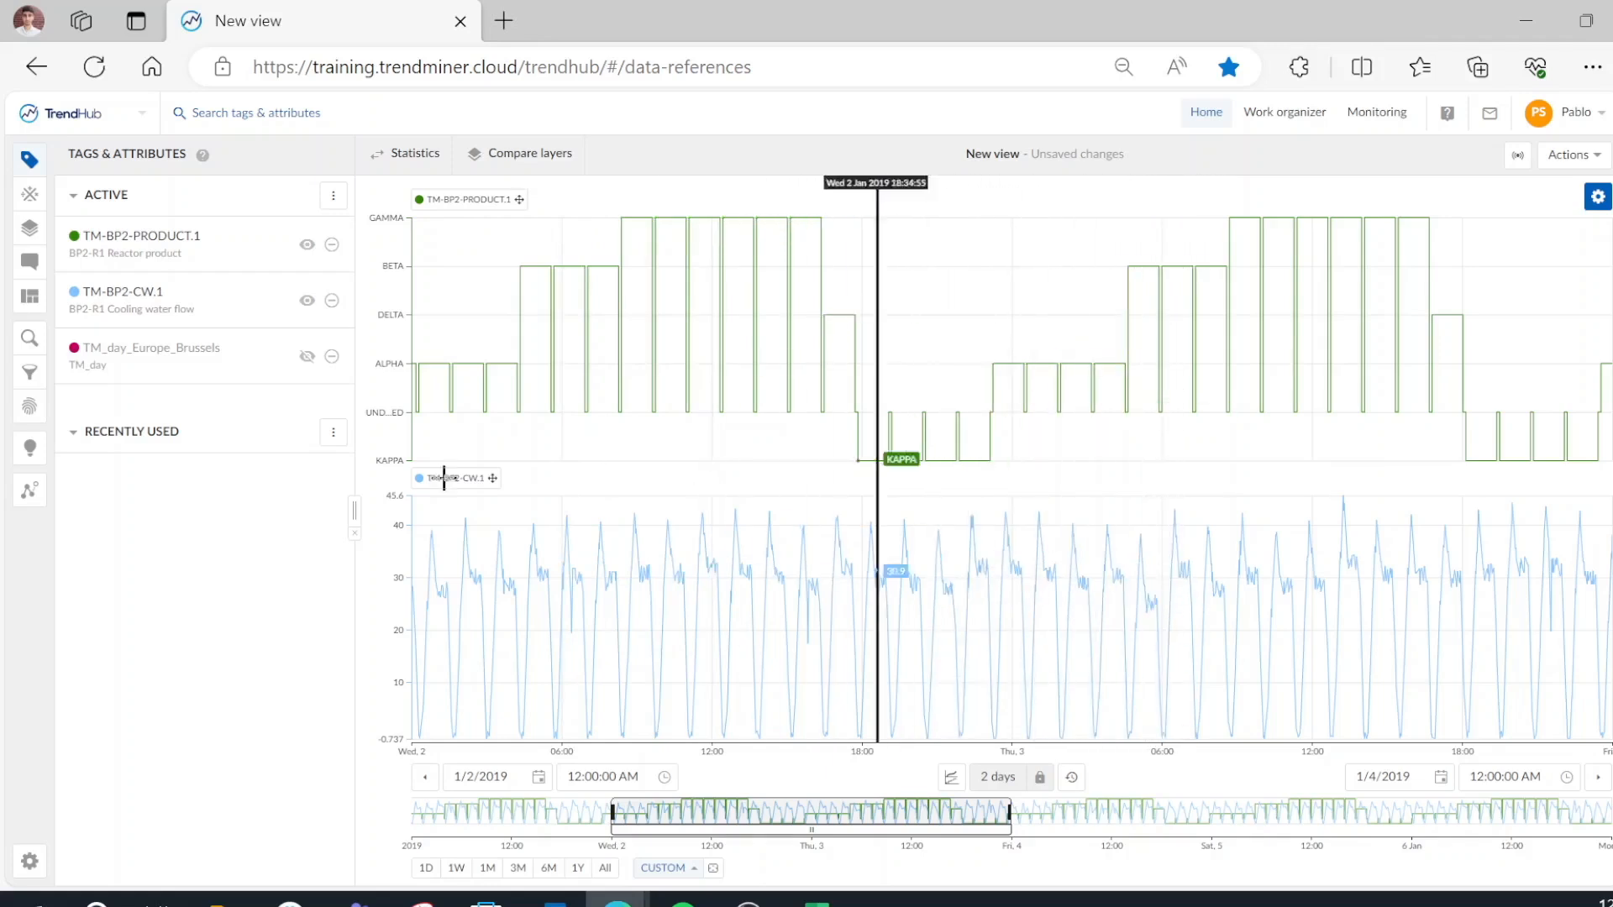
Step: Set up a value based search for TM-BP2-PRODUCT.1 with the condition Constant and a minimum duration of 20m
left_click(37, 340)
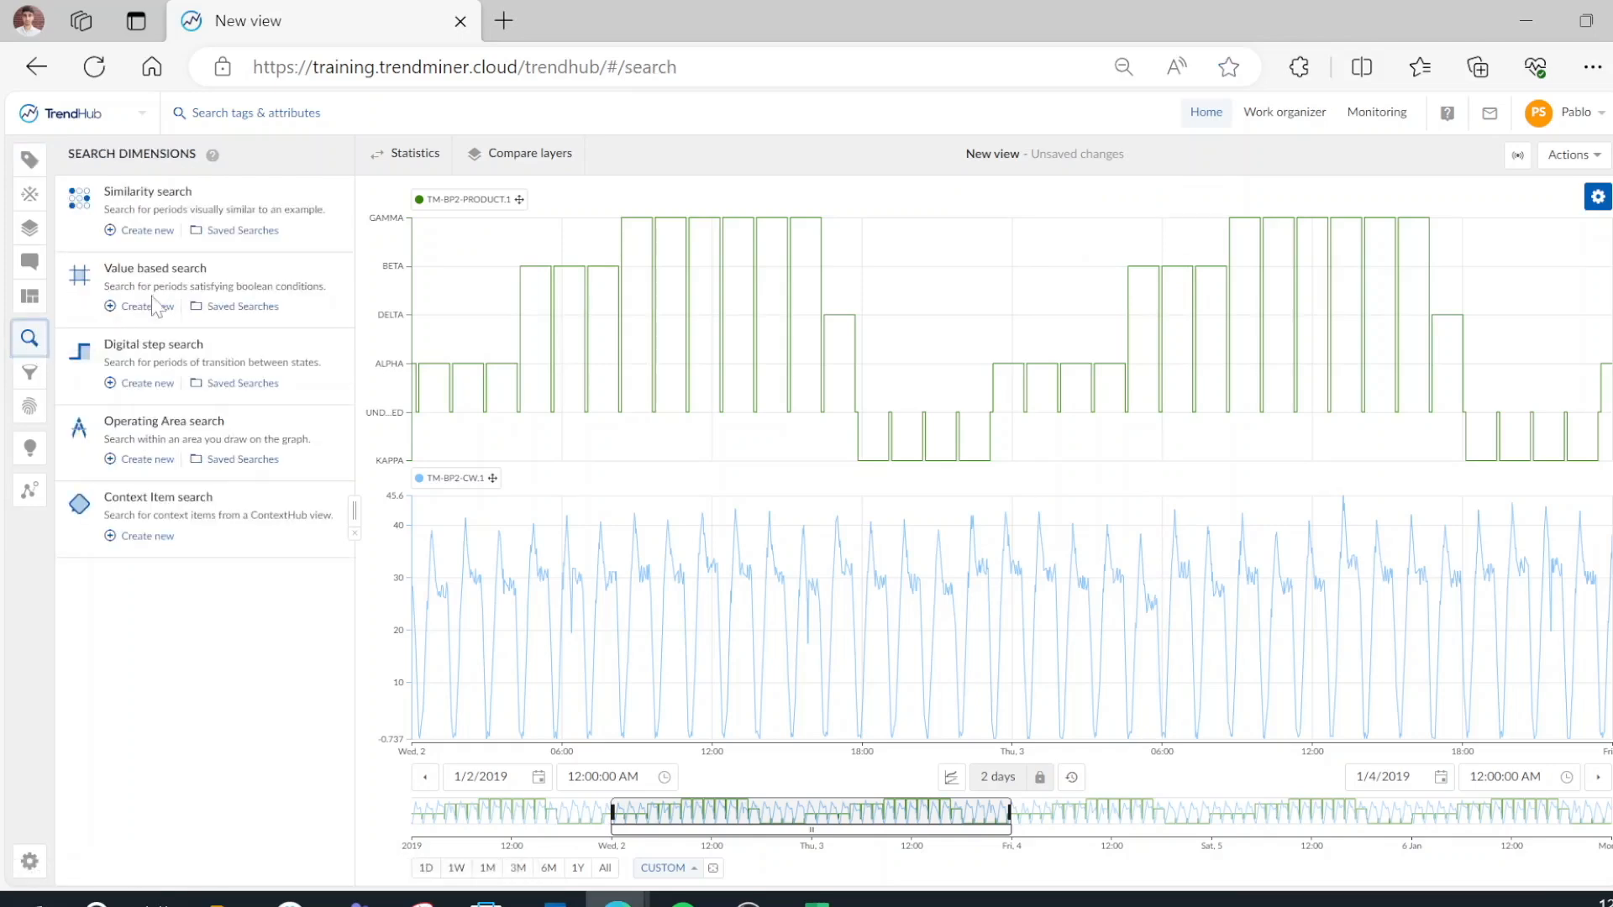
left_click(148, 307)
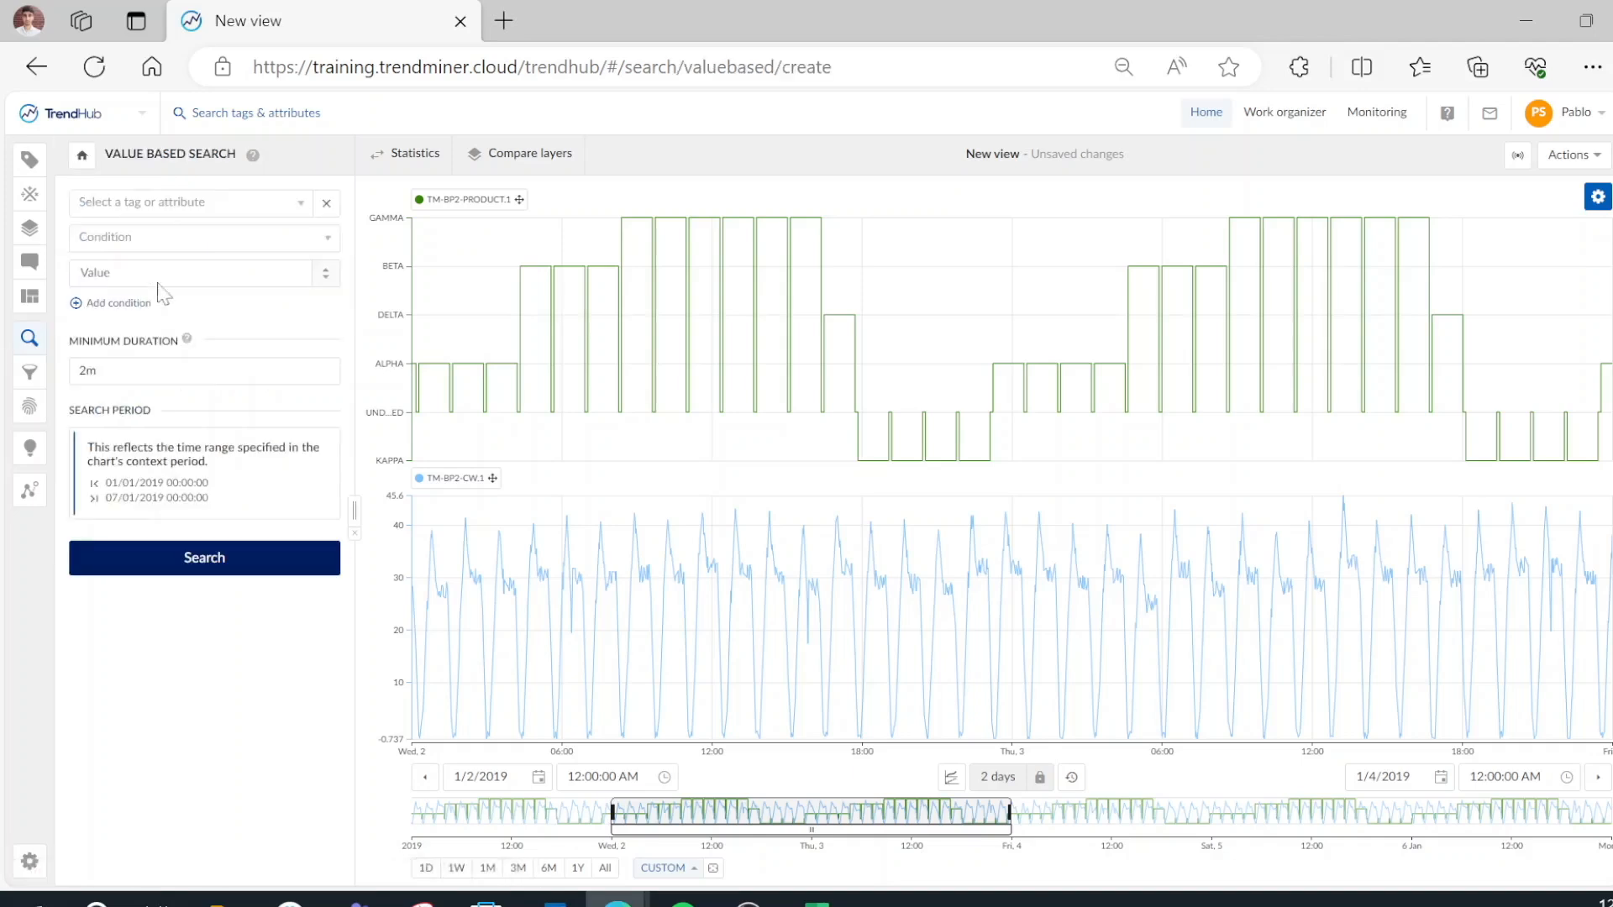
left_click(200, 215)
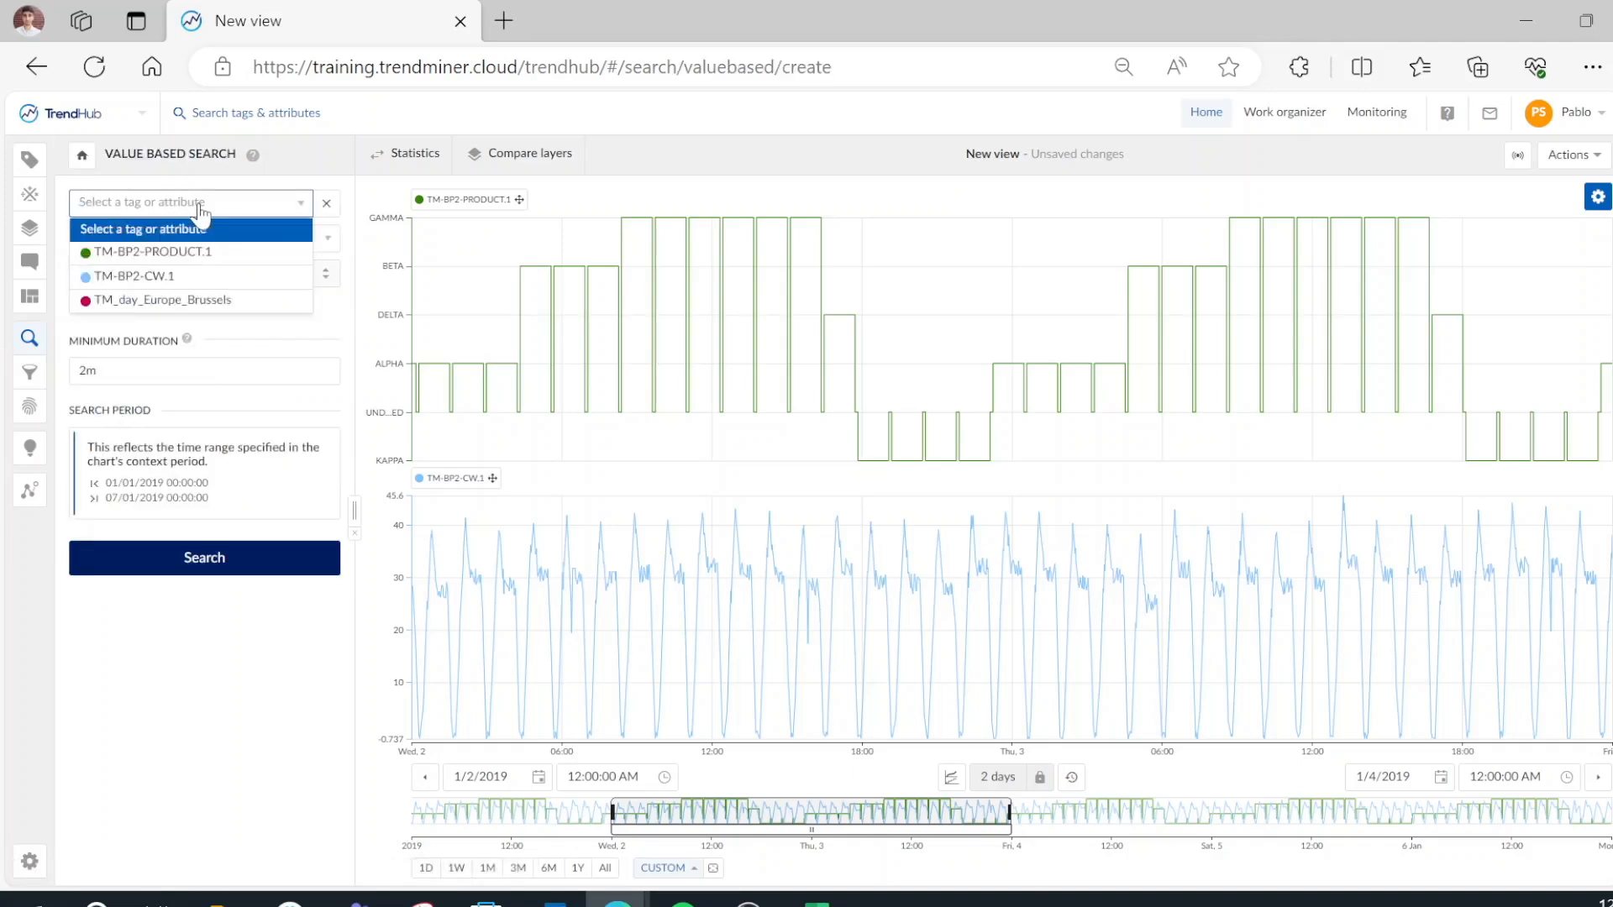
left_click(168, 252)
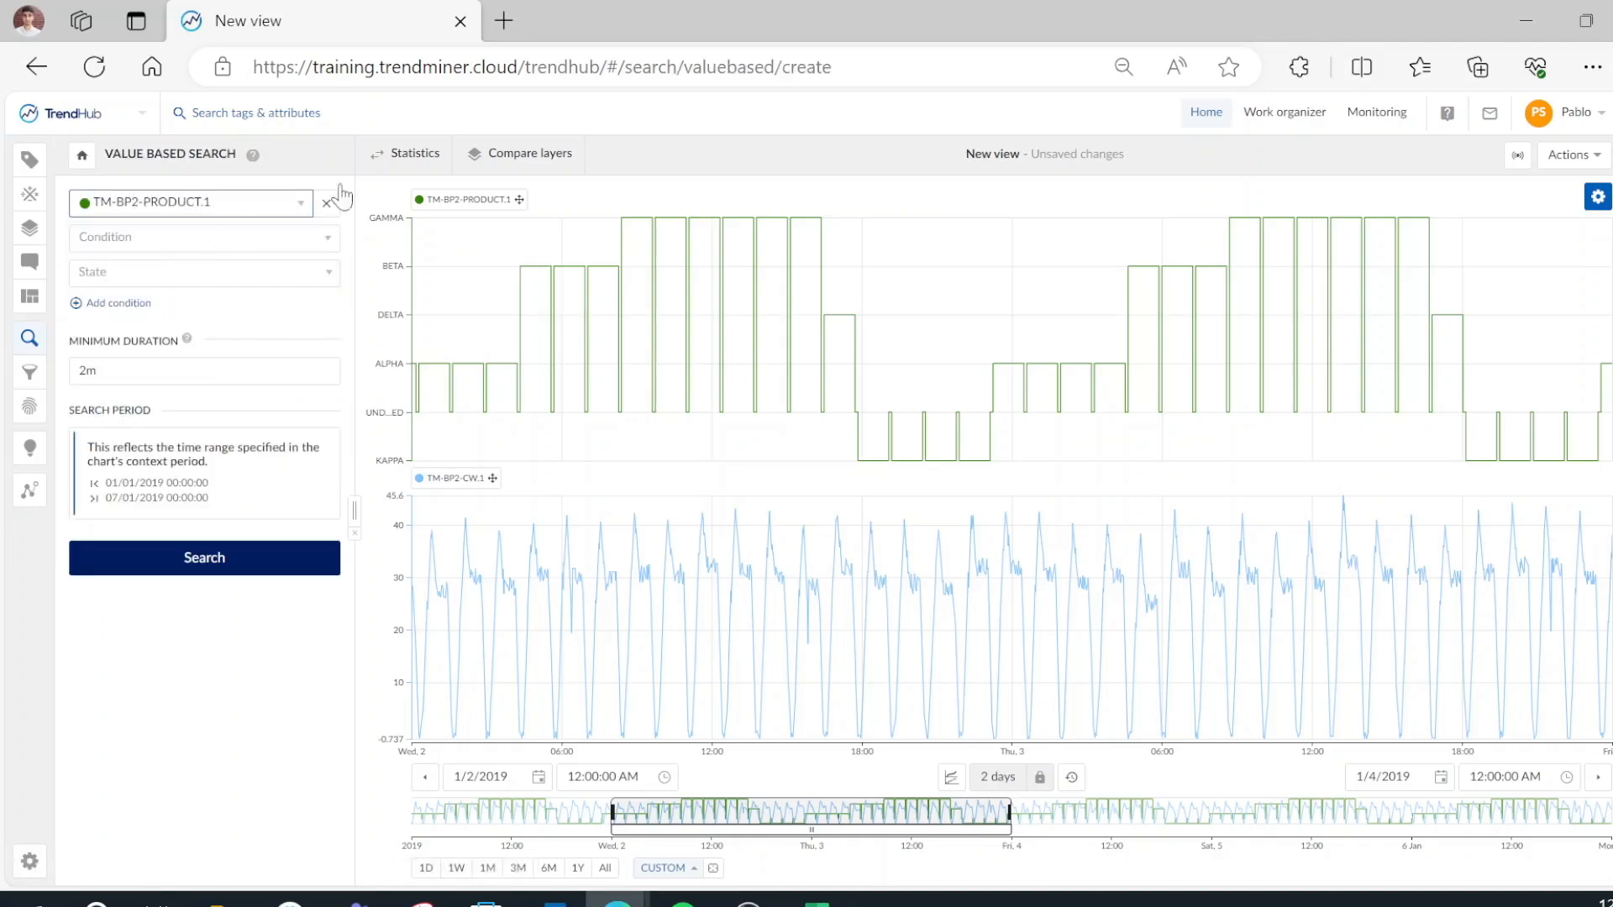
left_click(253, 242)
left_click(194, 312)
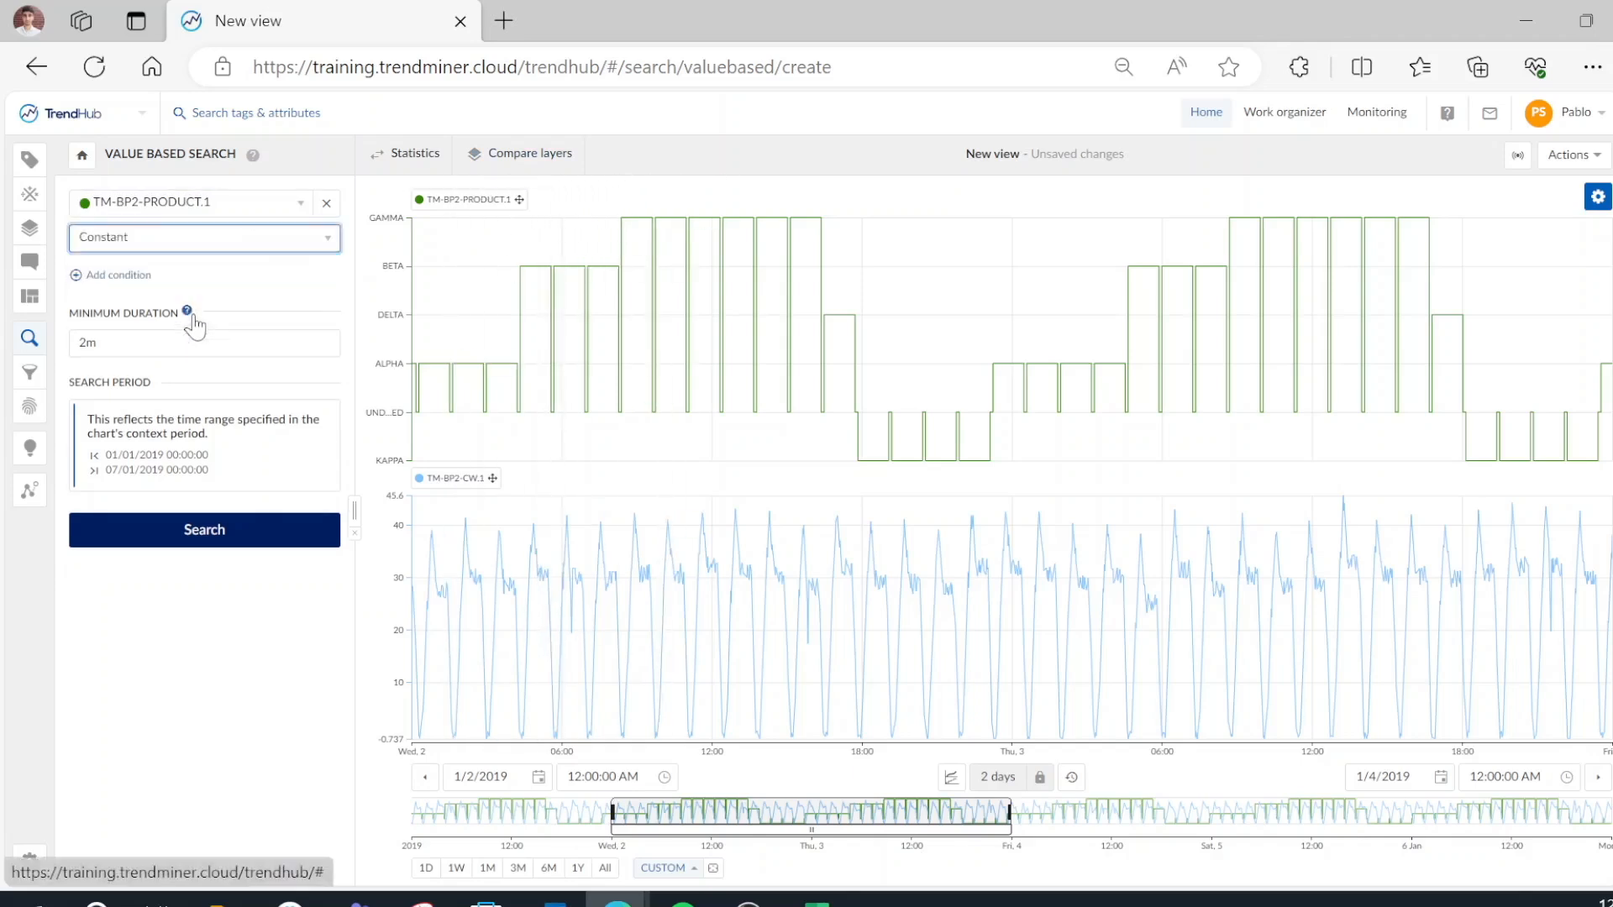
left_click(220, 343)
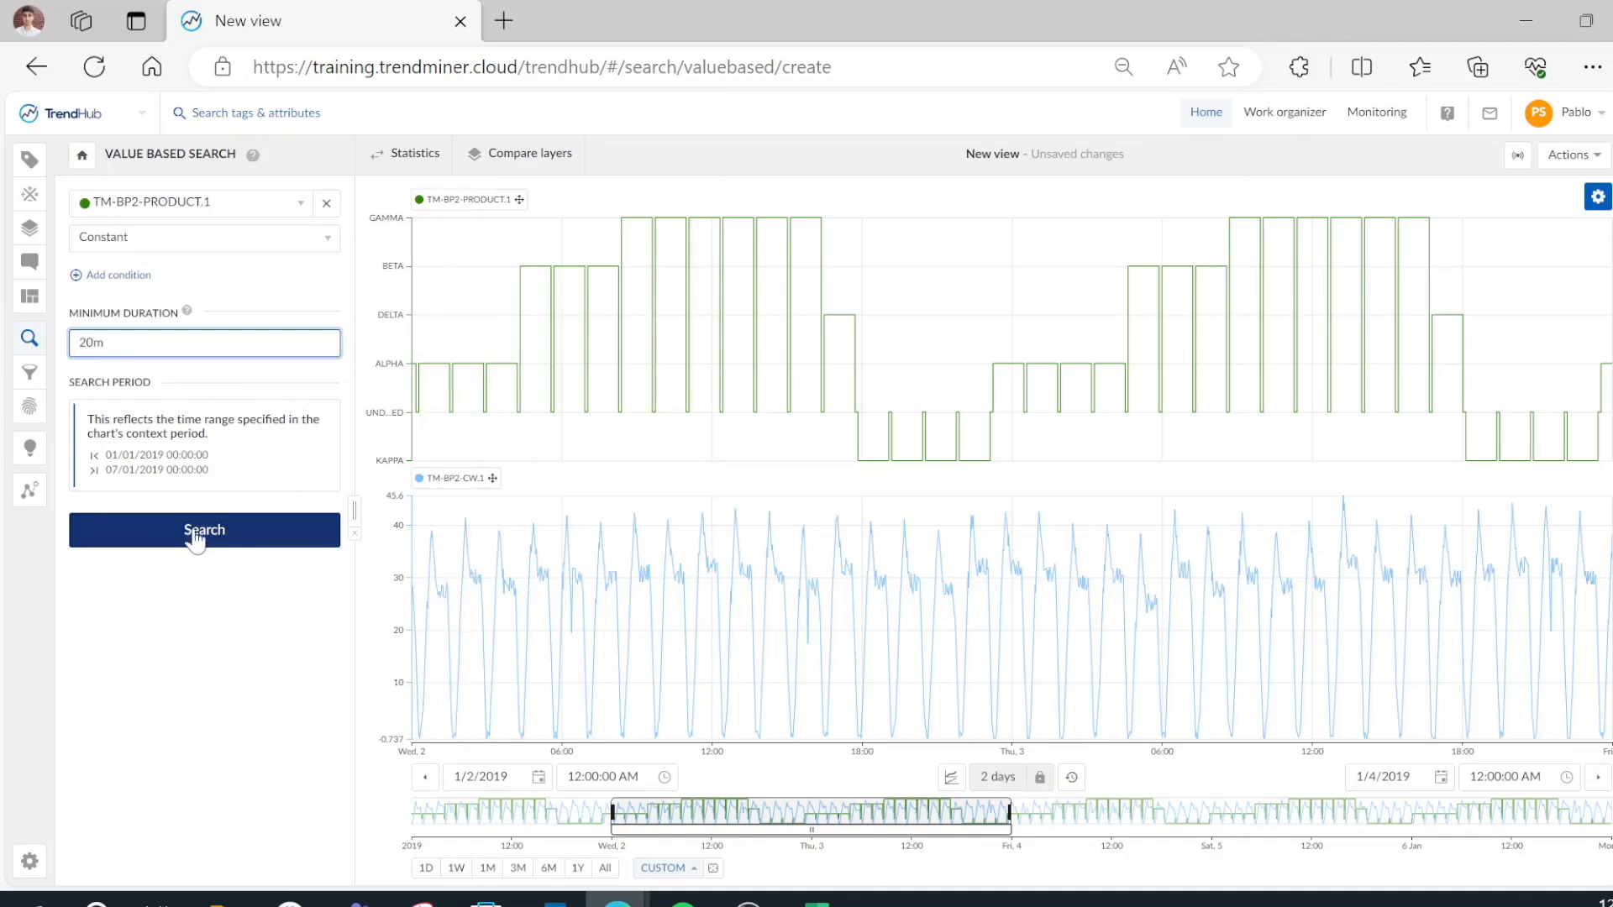
Step: Run the value based search over the chart's custom context period and expand the grouped results into individual entries
left_click_drag(212, 471, 111, 454)
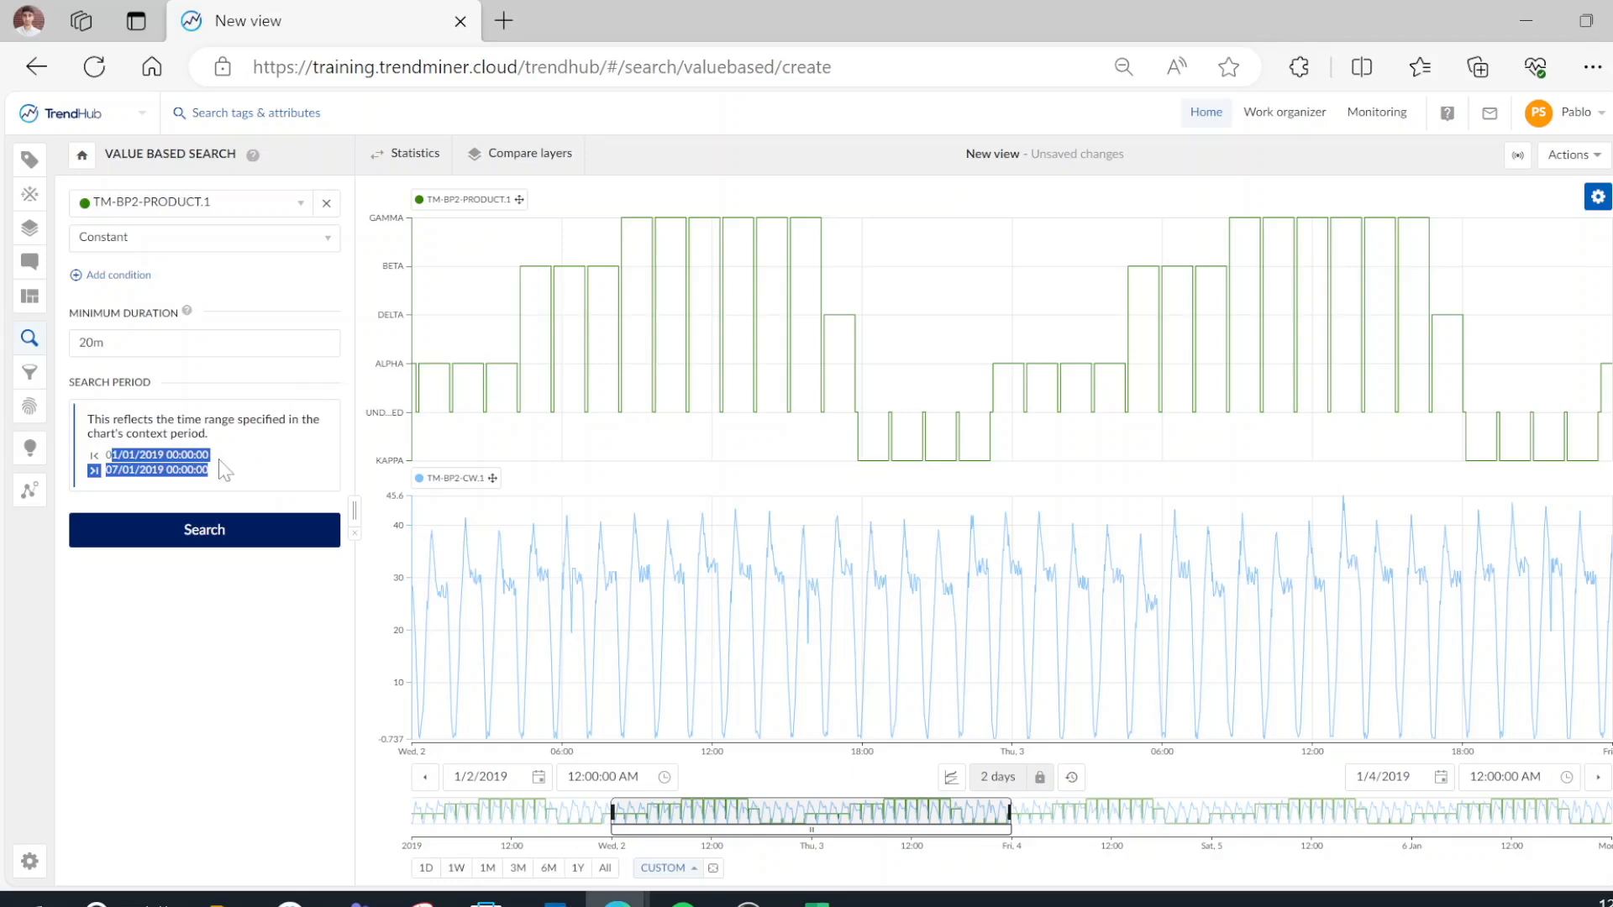
left_click(240, 487)
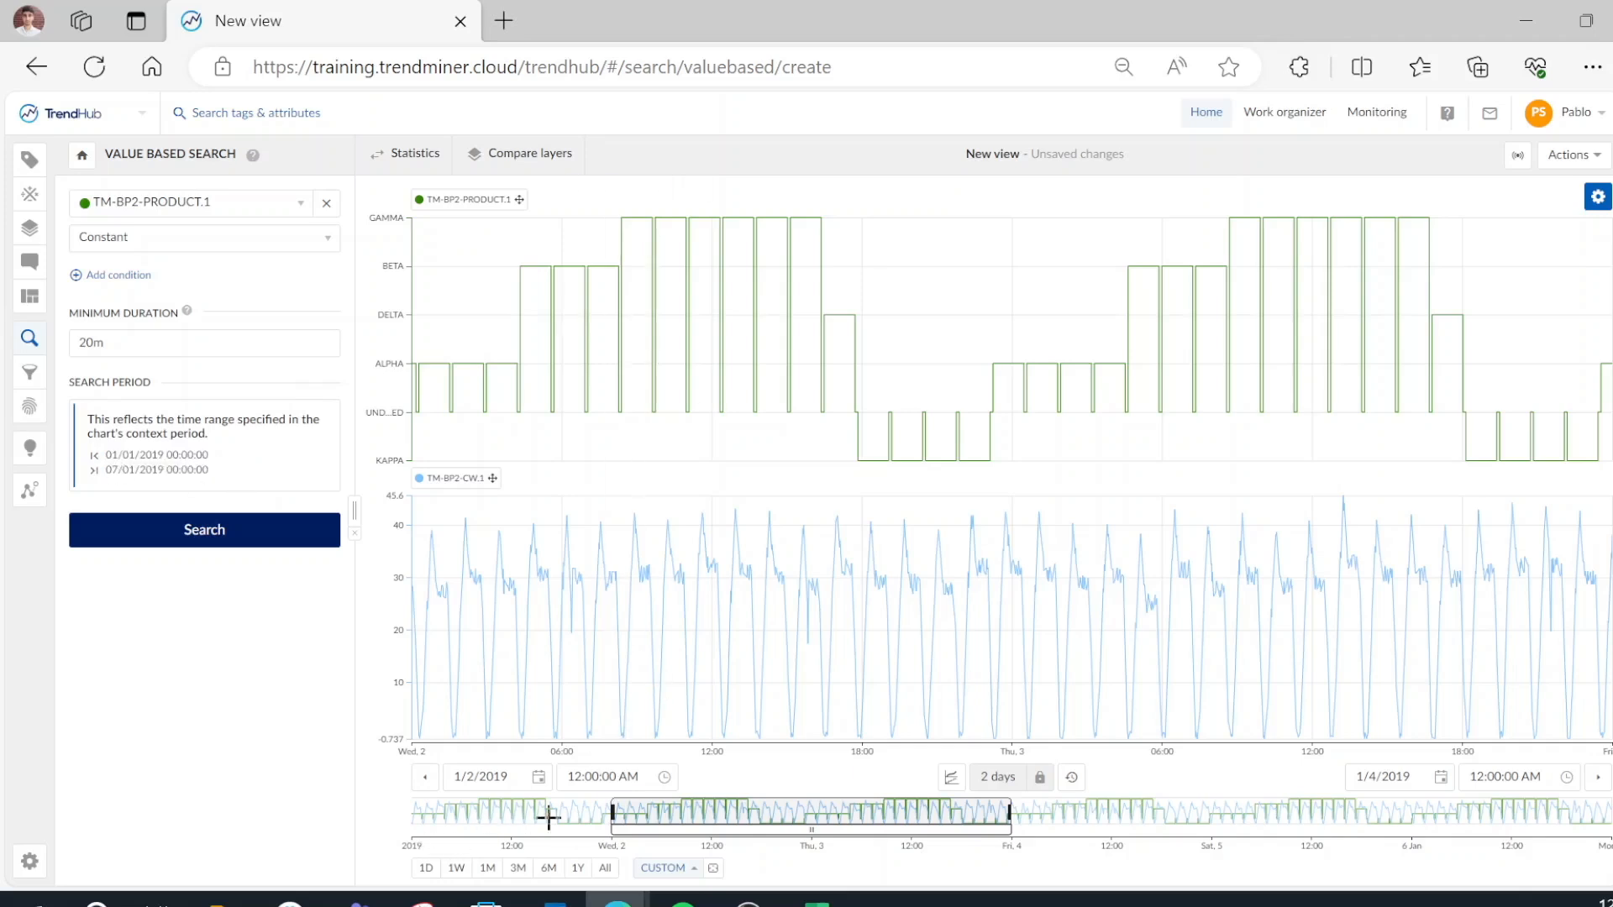
left_click(658, 870)
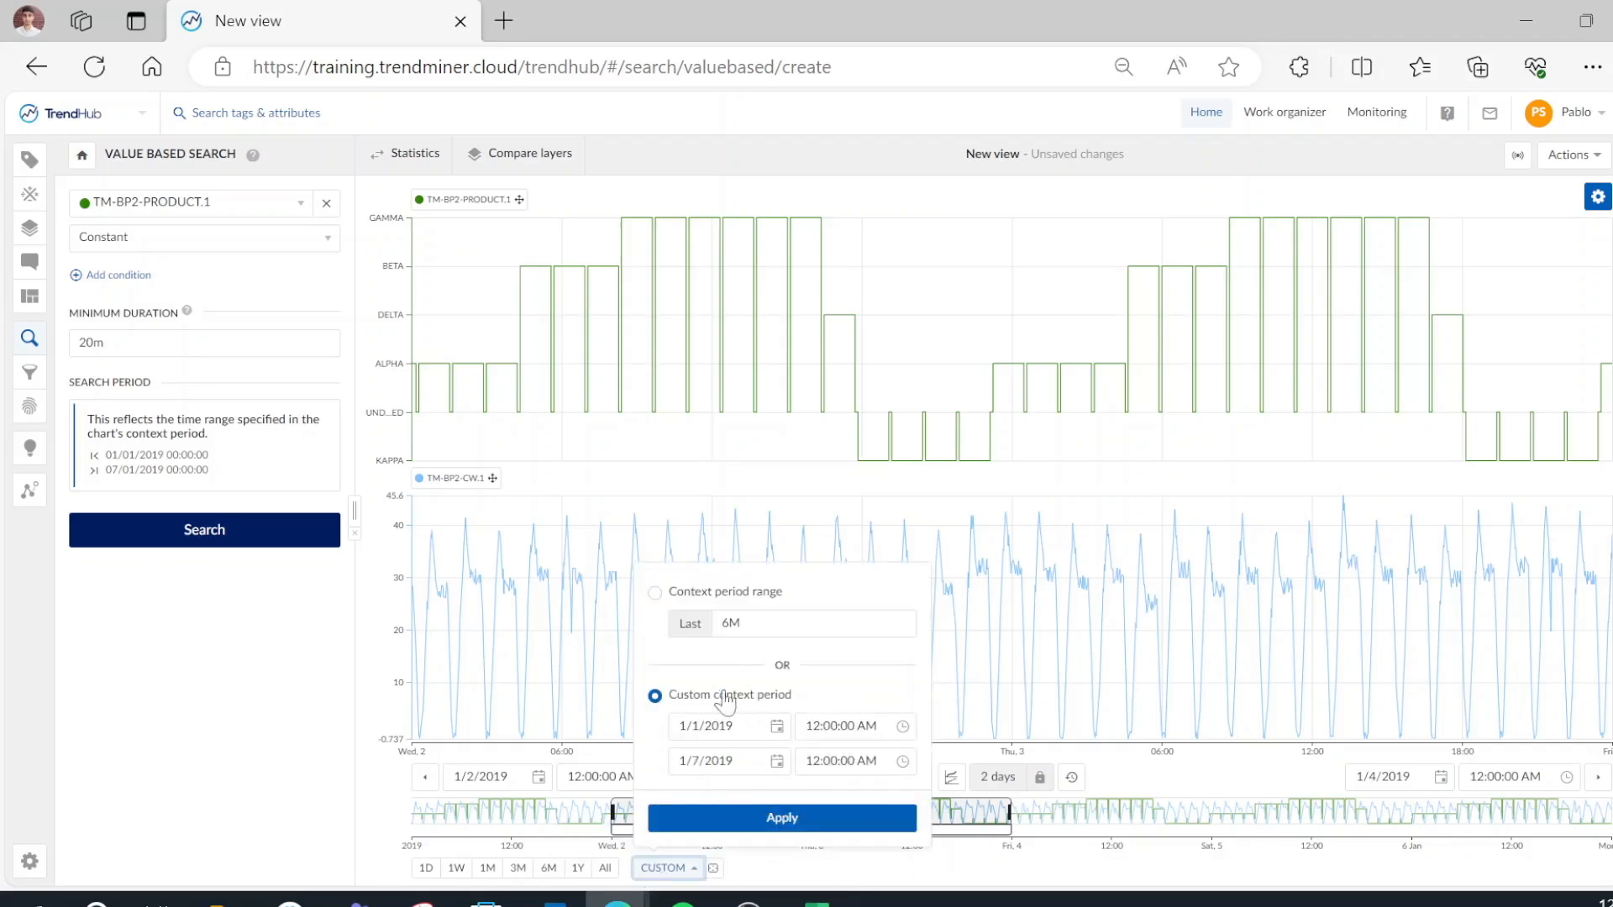
left_click(206, 531)
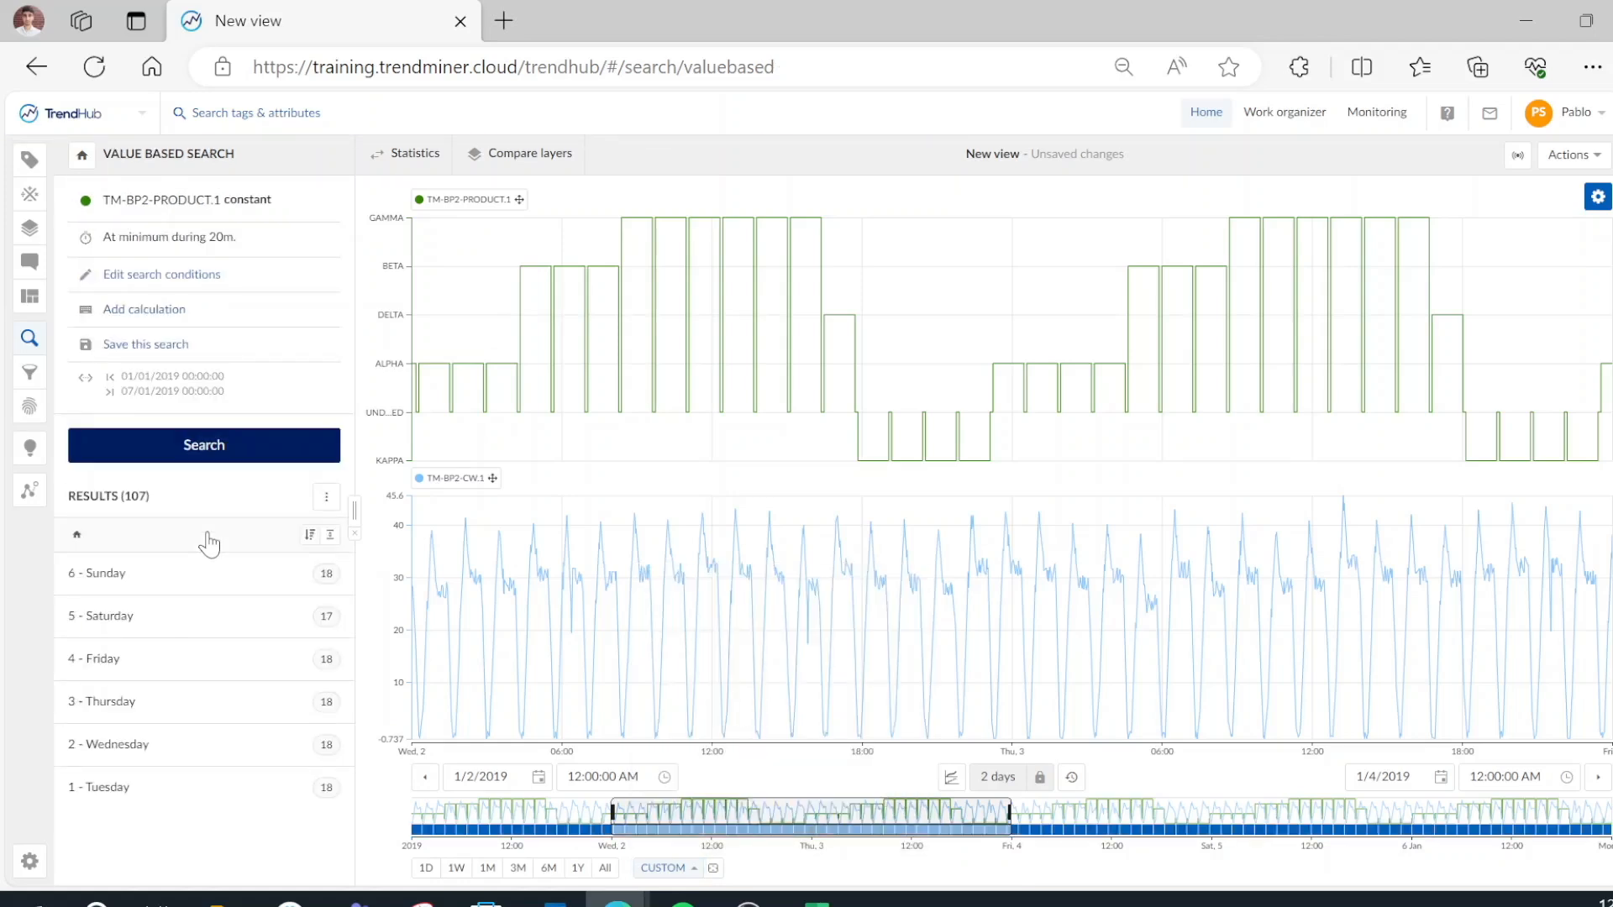
left_click(330, 534)
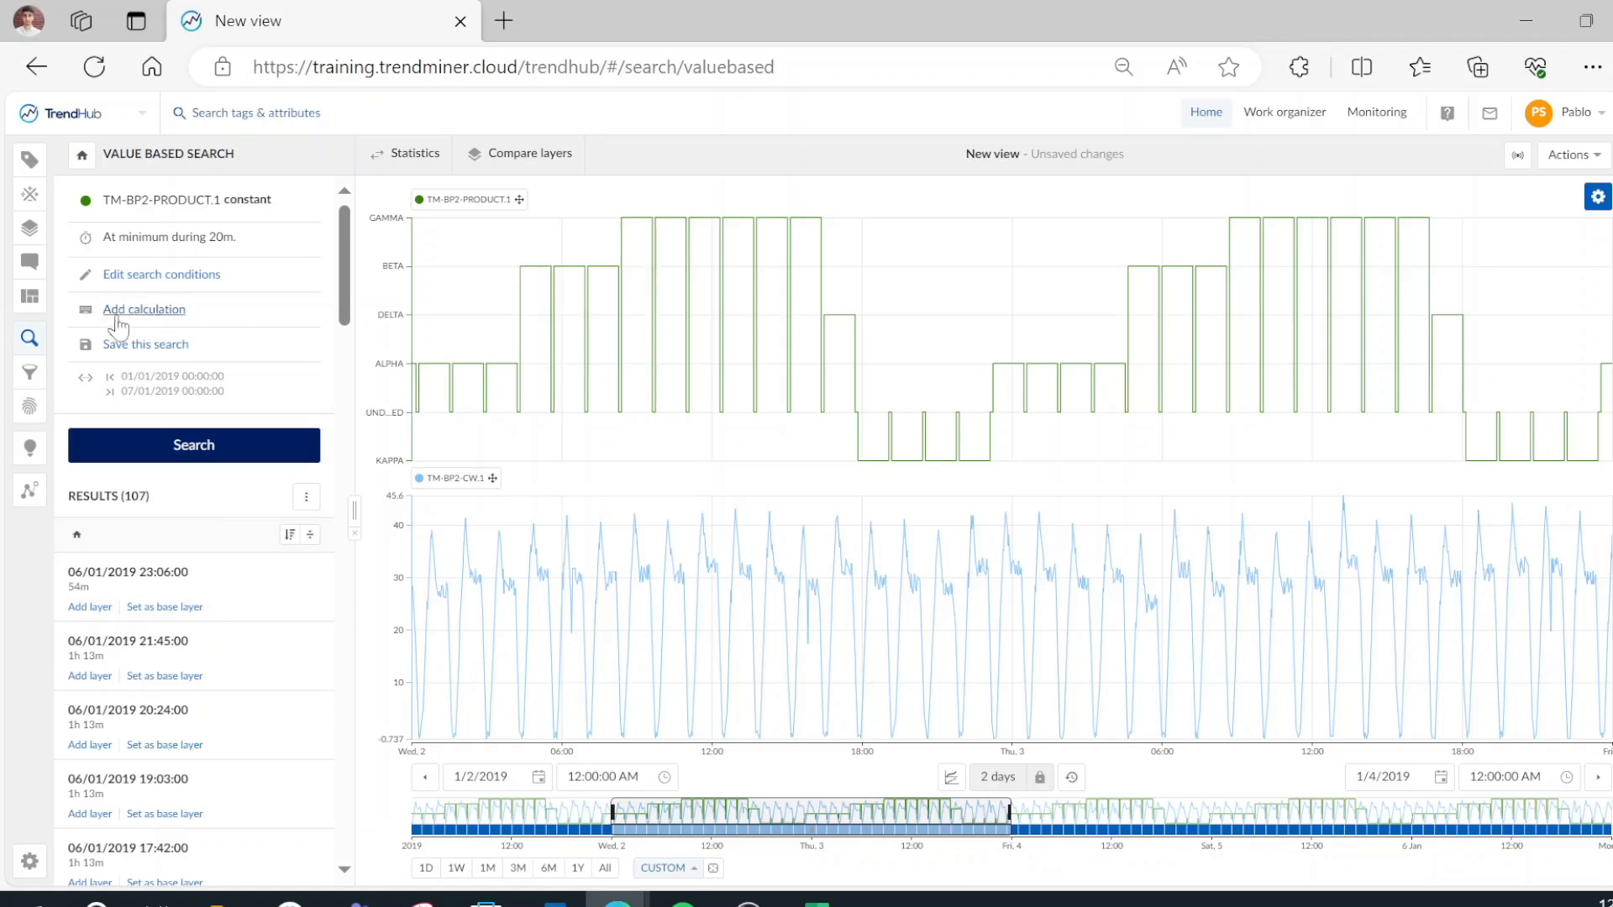
Step: Add a search-result calculation named recipe that takes the Start value of TM-BP2-PRODUCT.1
left_click(153, 317)
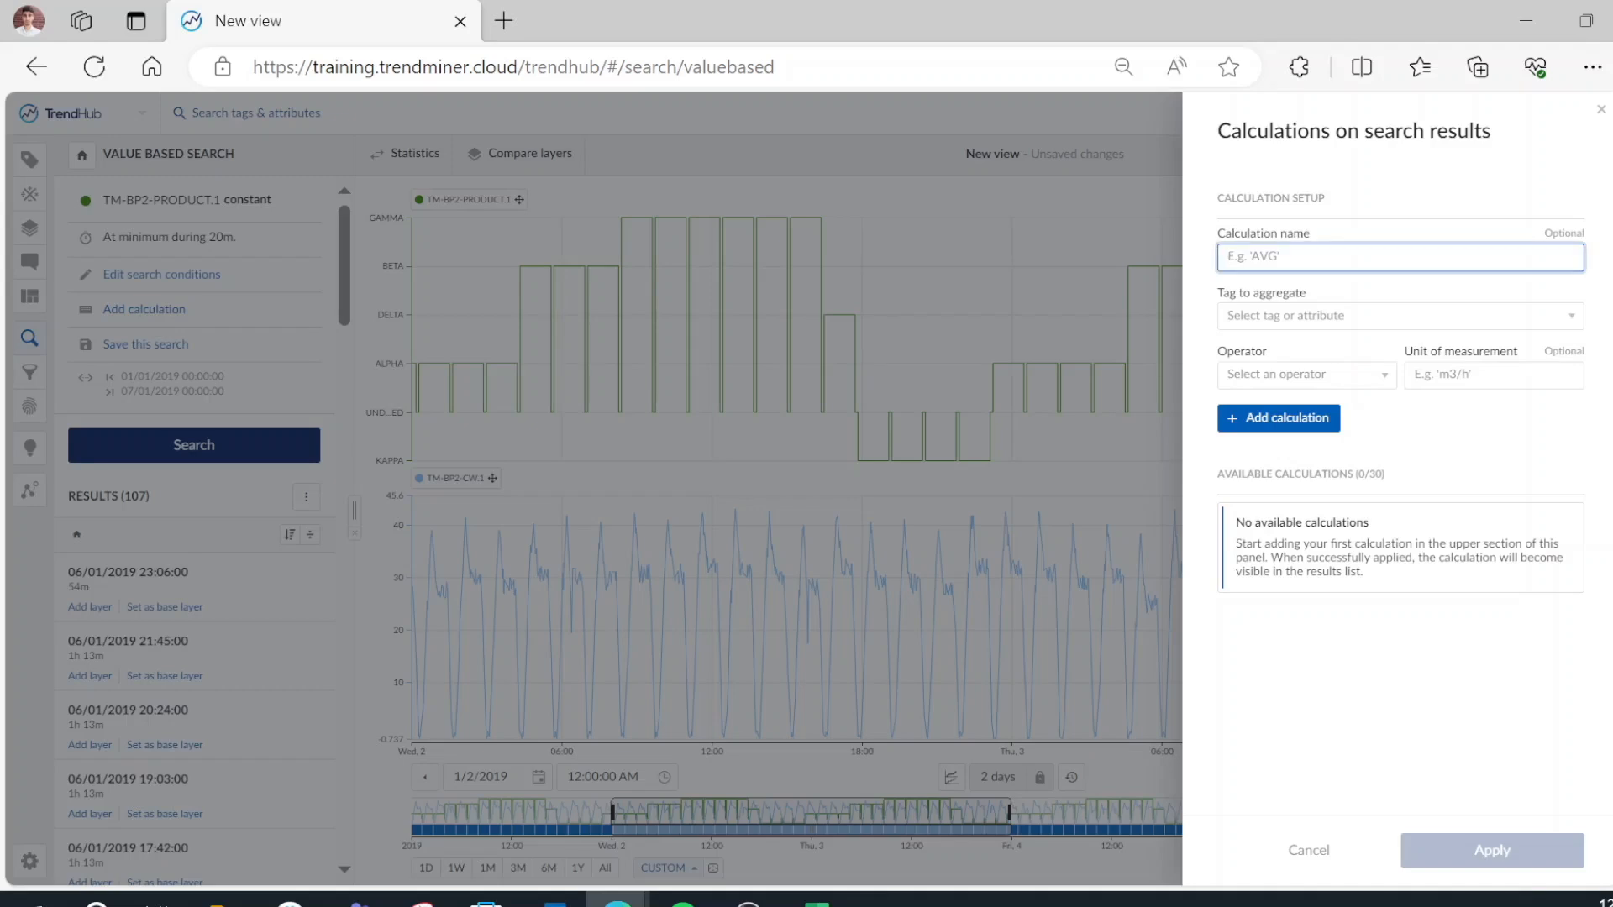
left_click(1273, 317)
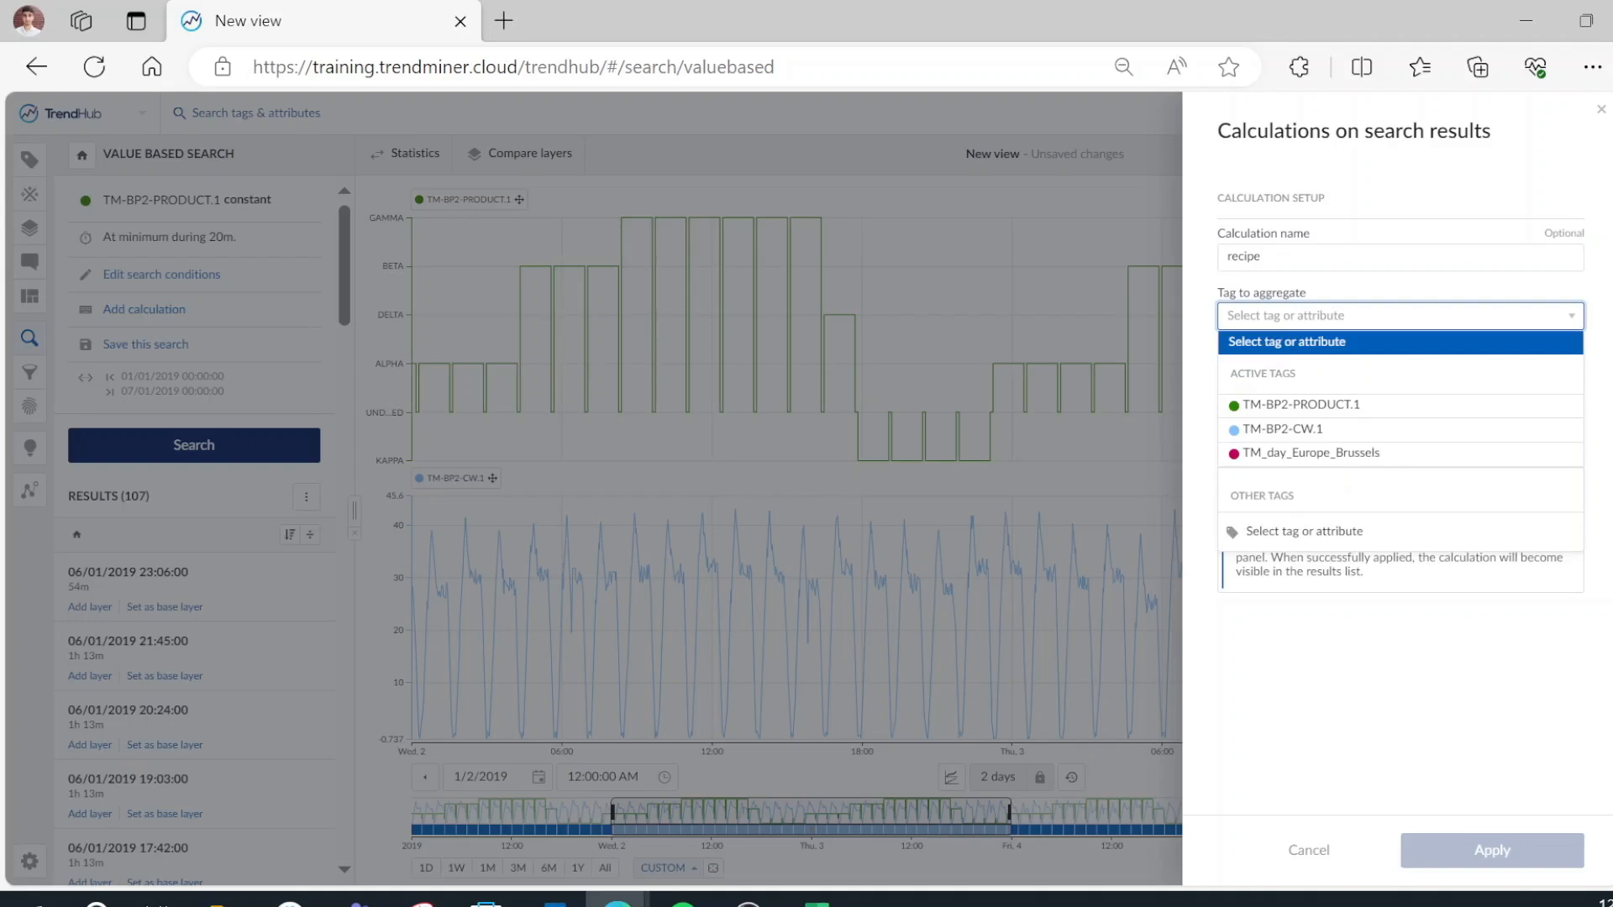
left_click(1325, 407)
left_click(1294, 380)
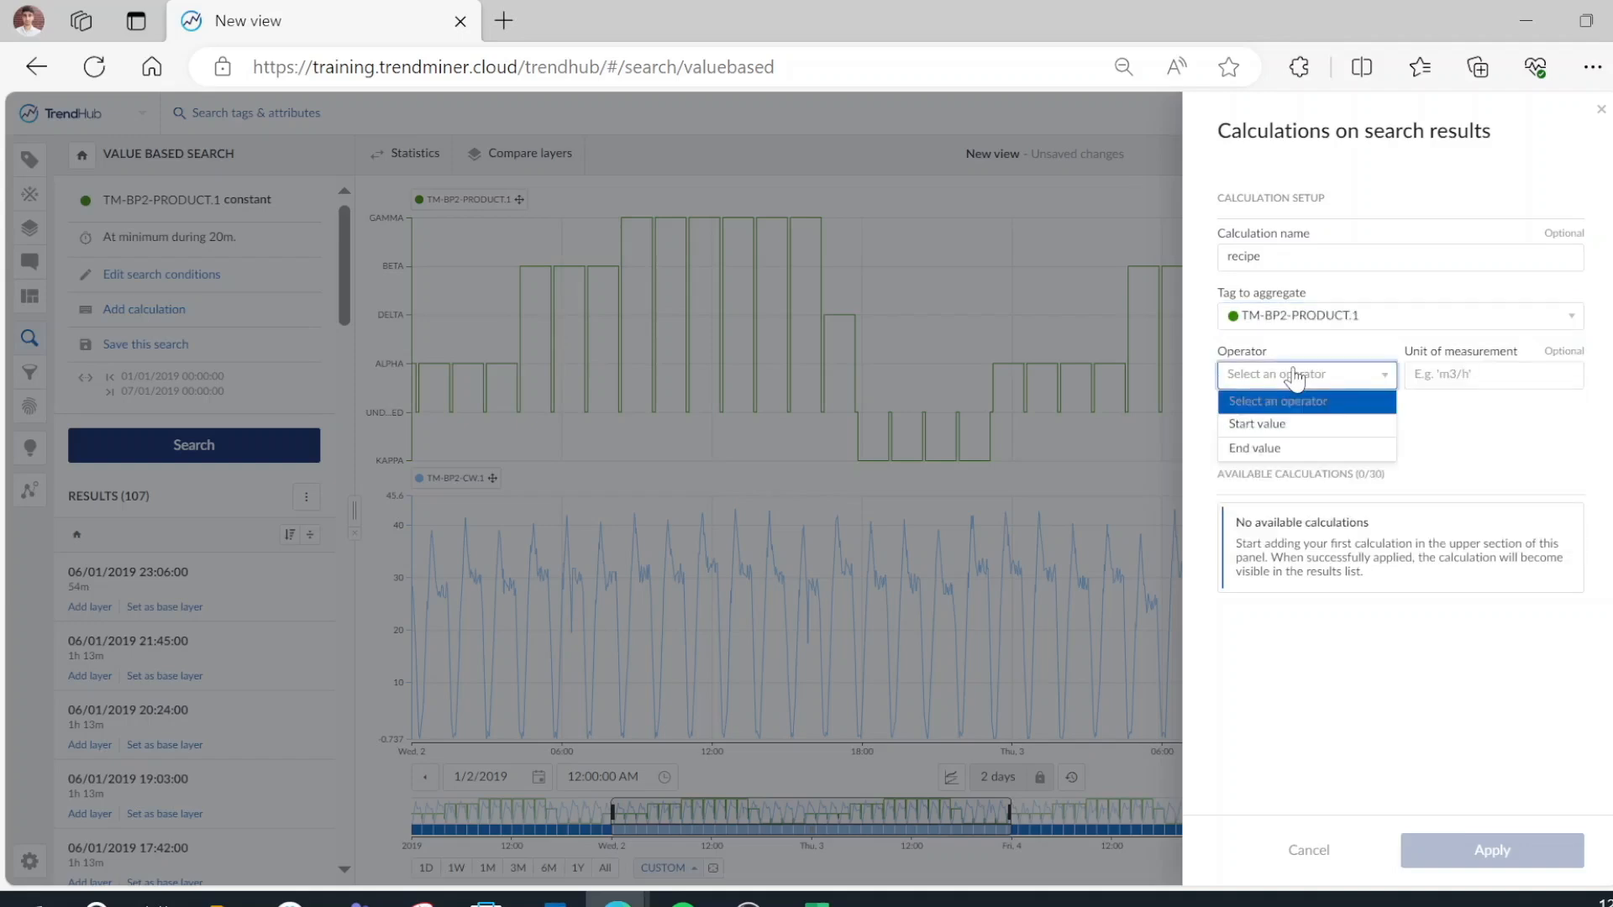
left_click(1274, 426)
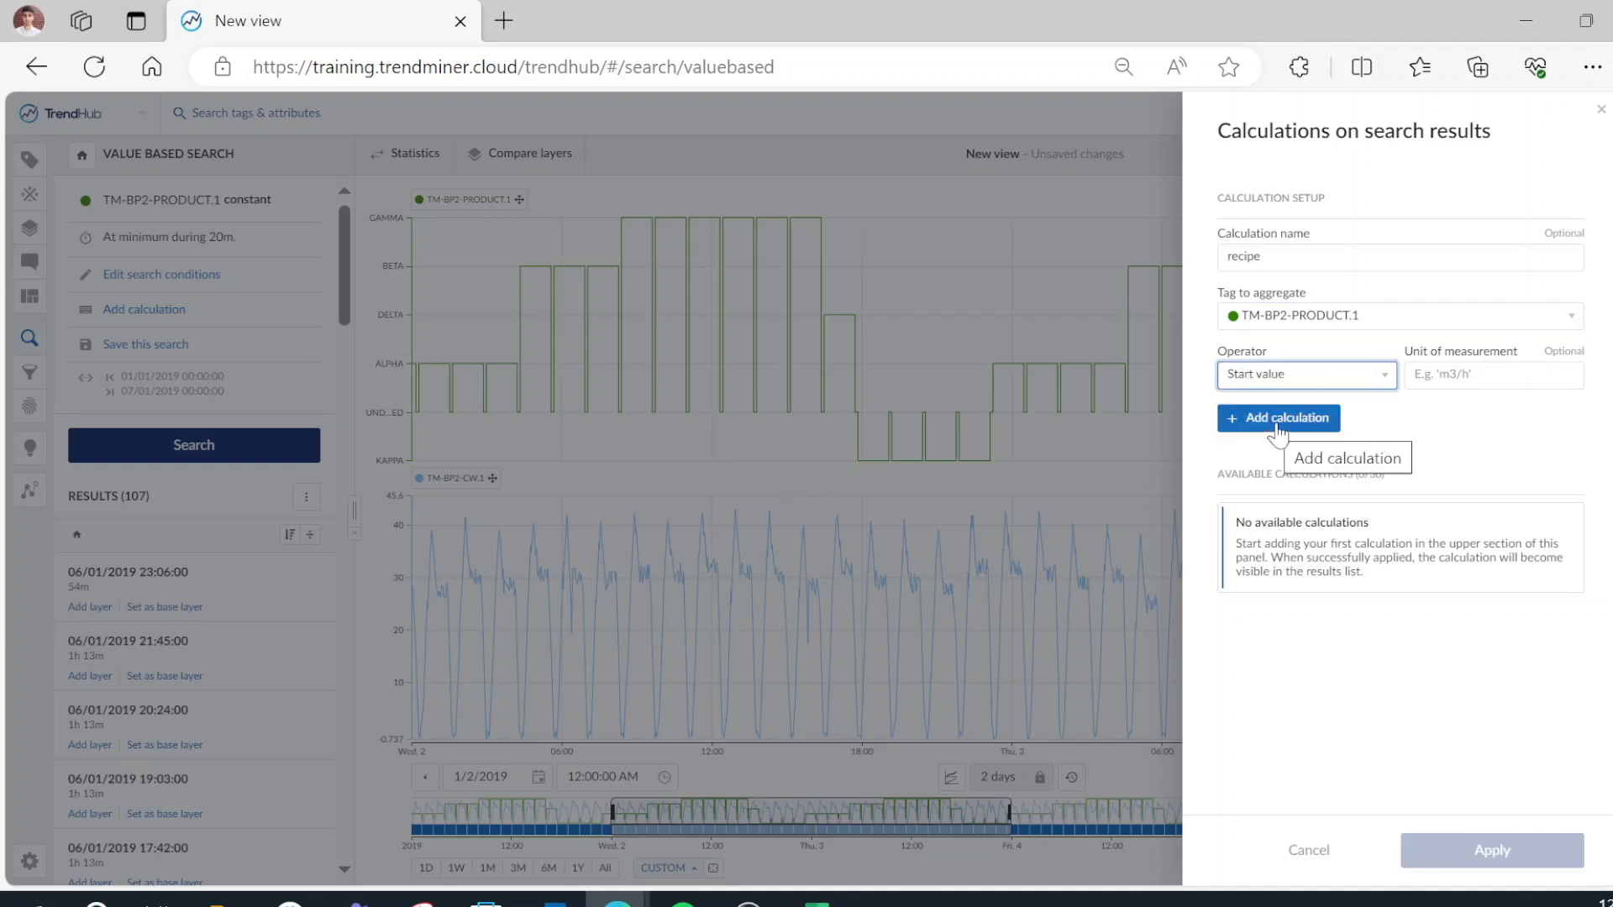
left_click(1274, 425)
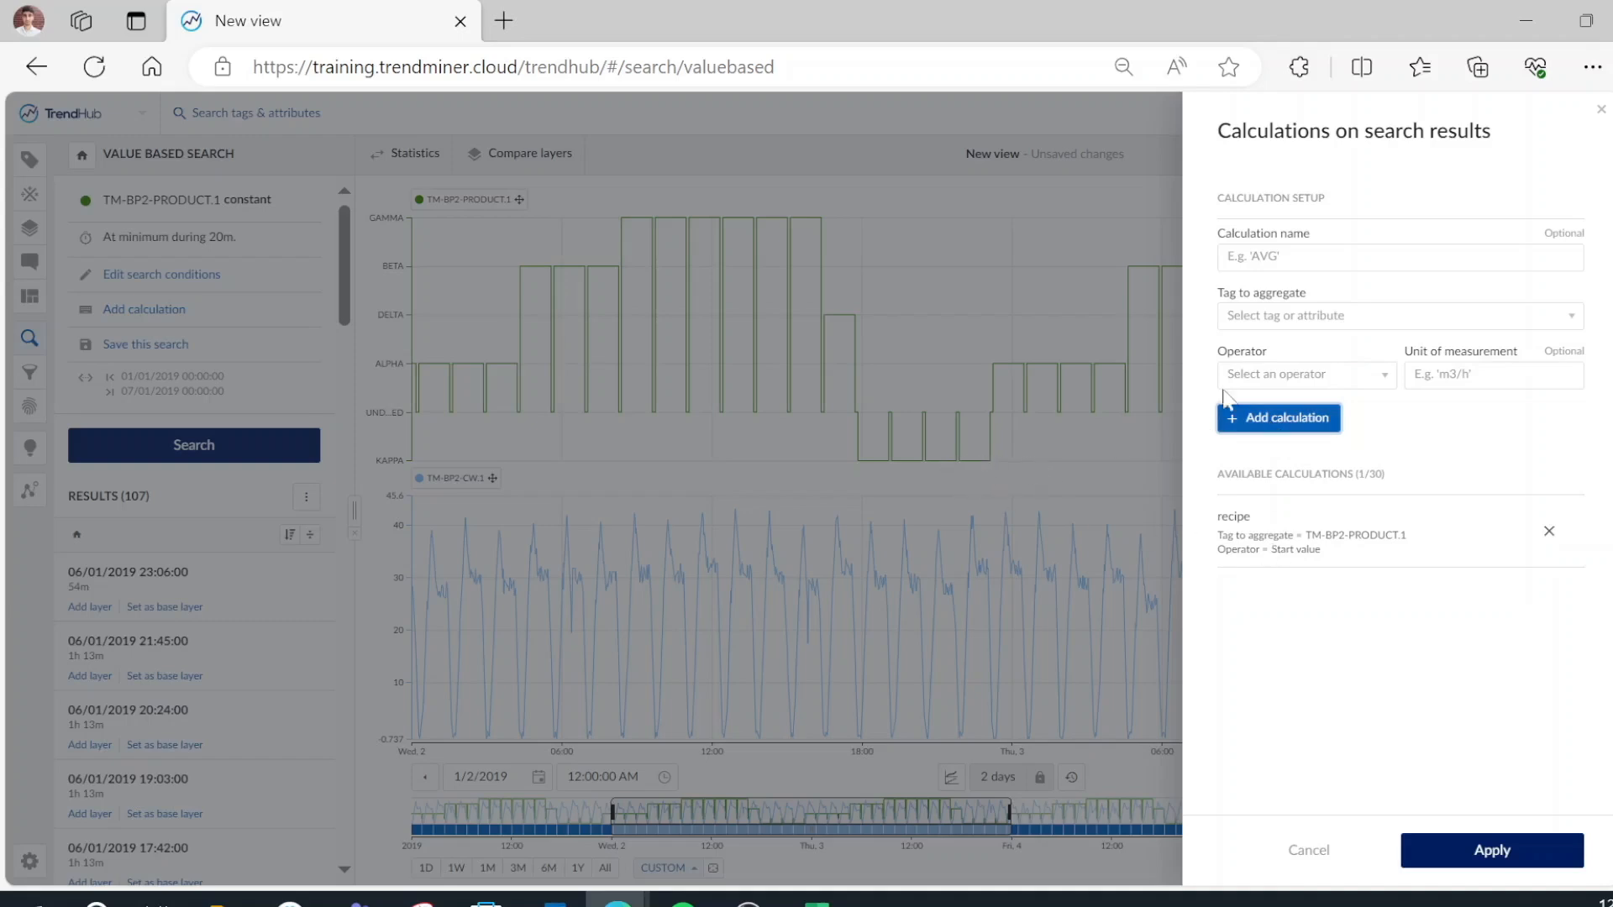
Step: Add a second calculation named cw cons using Integral (/1d) of TM-BP2-CW.1, and apply the calculations to the results
left_click(1344, 257)
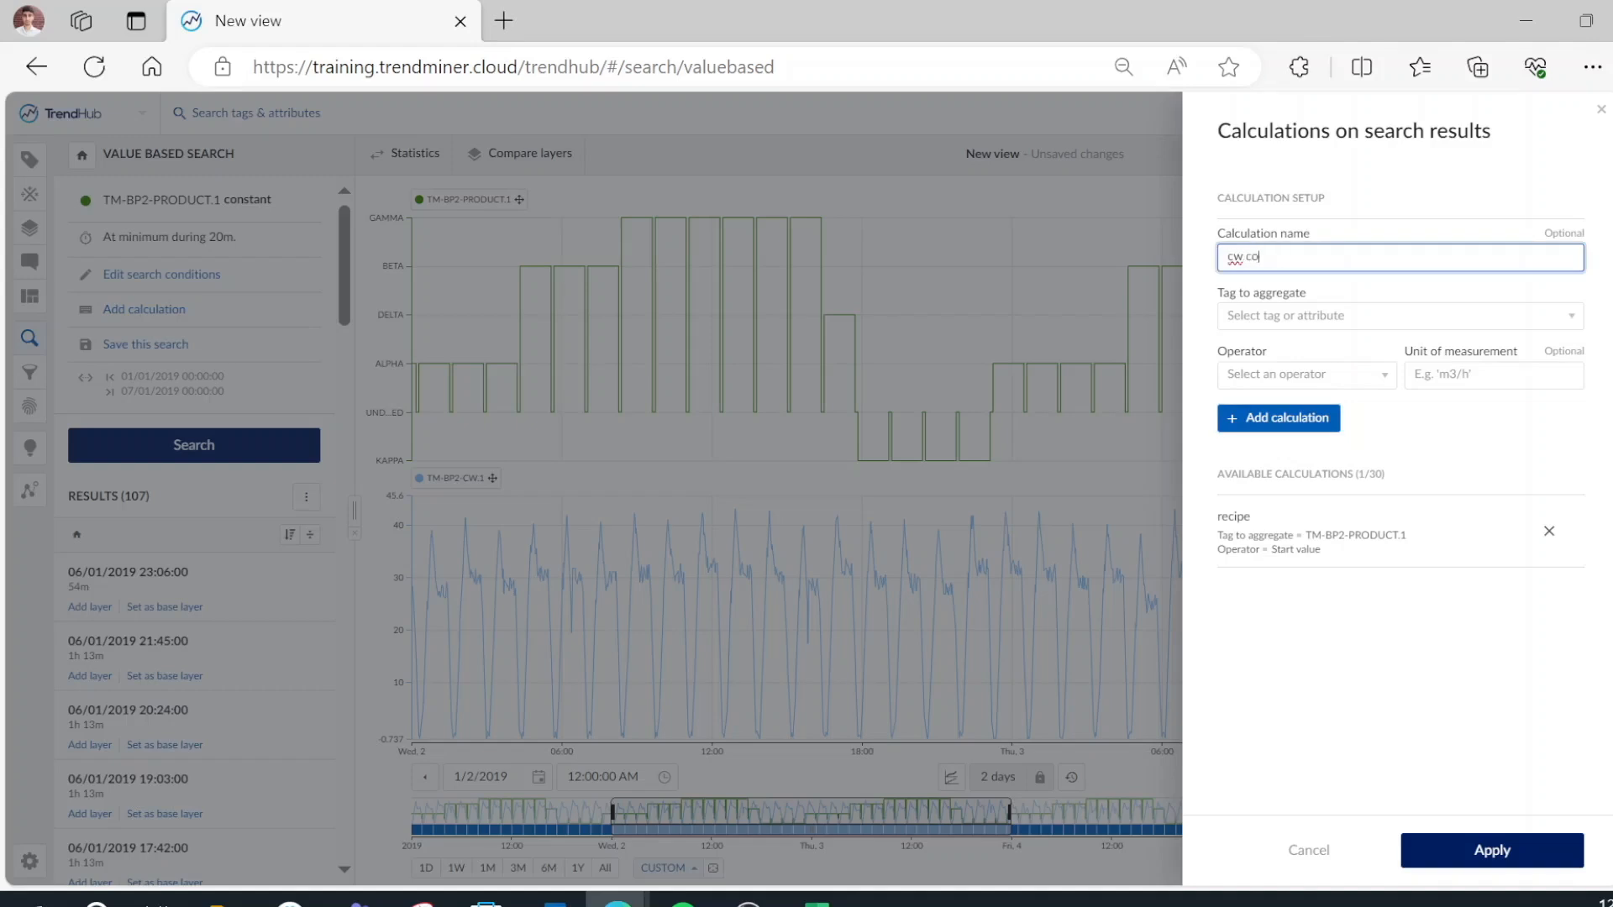
left_click(1288, 327)
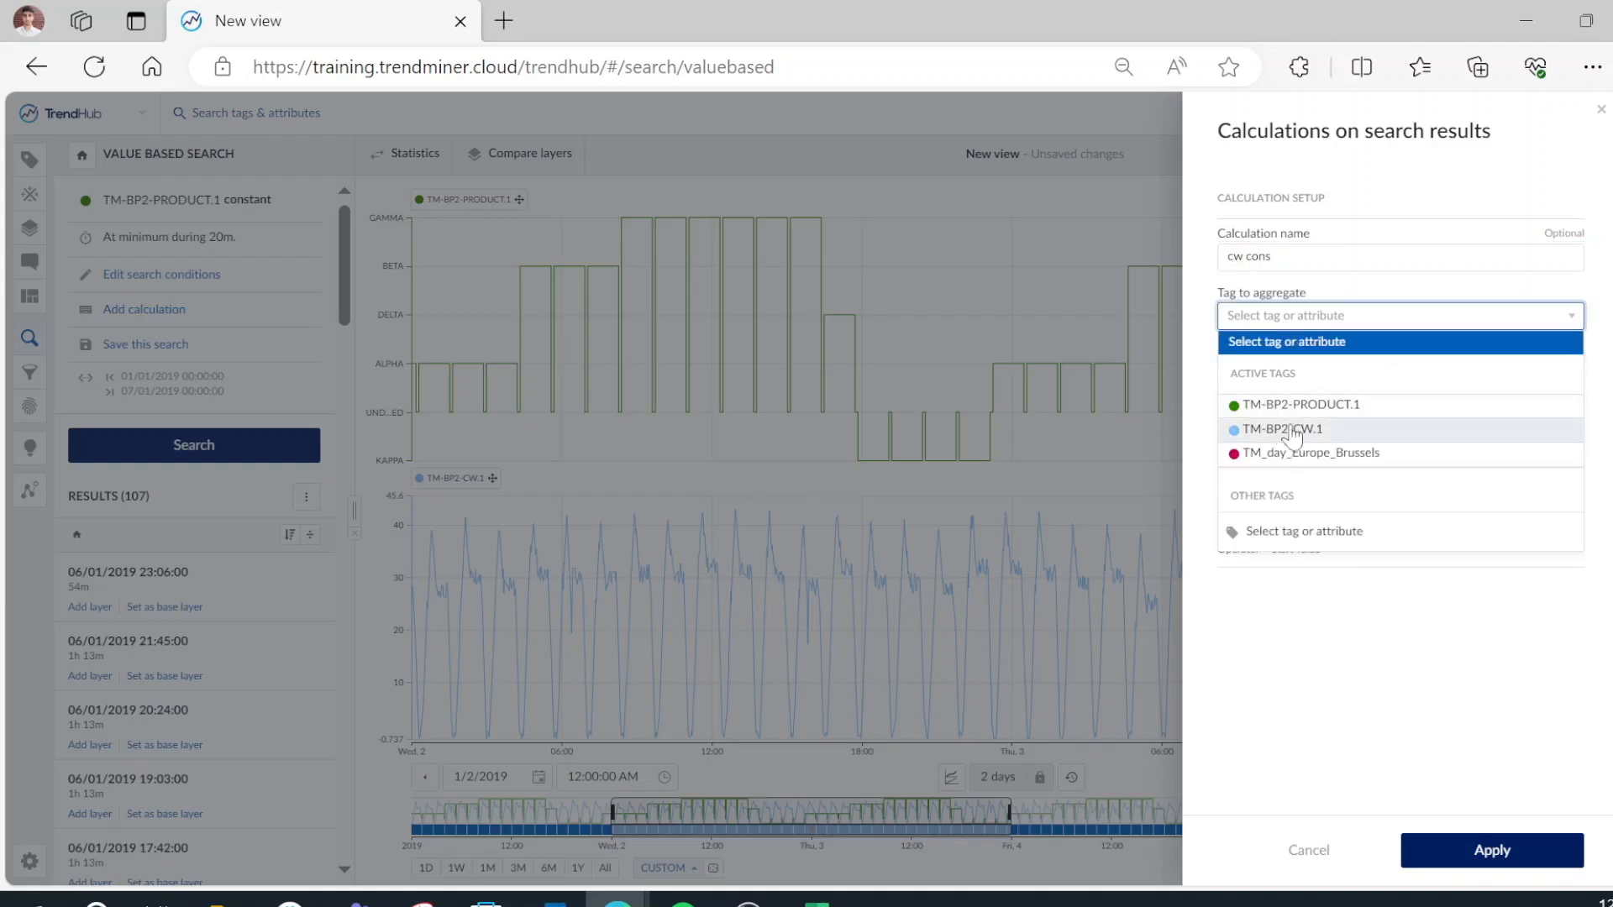
left_click(1307, 432)
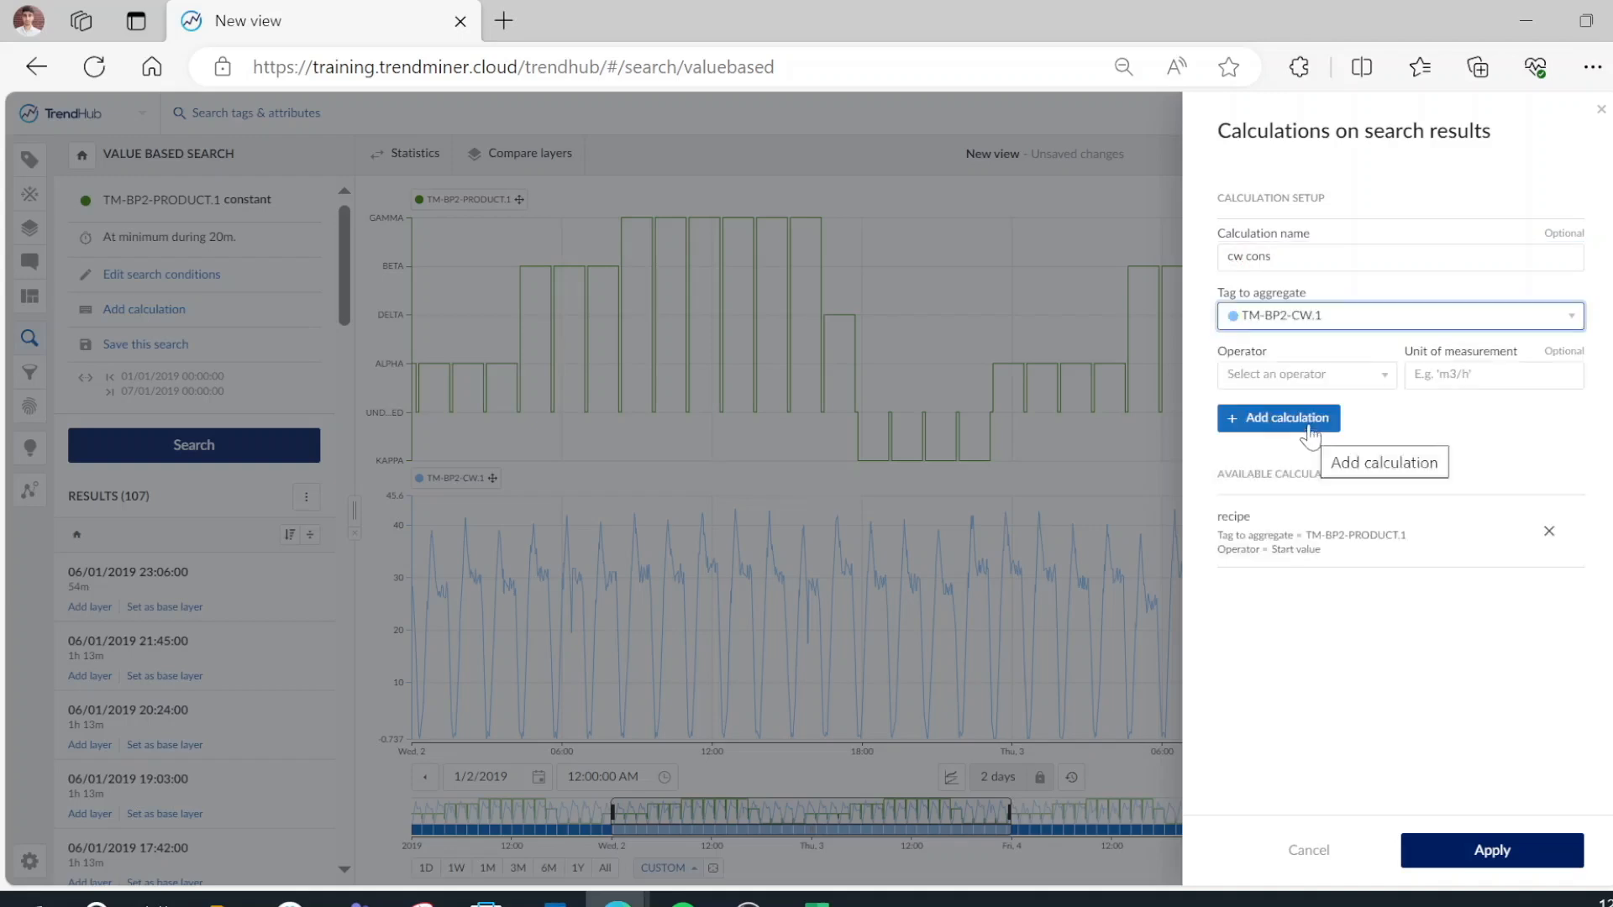
left_click(1350, 372)
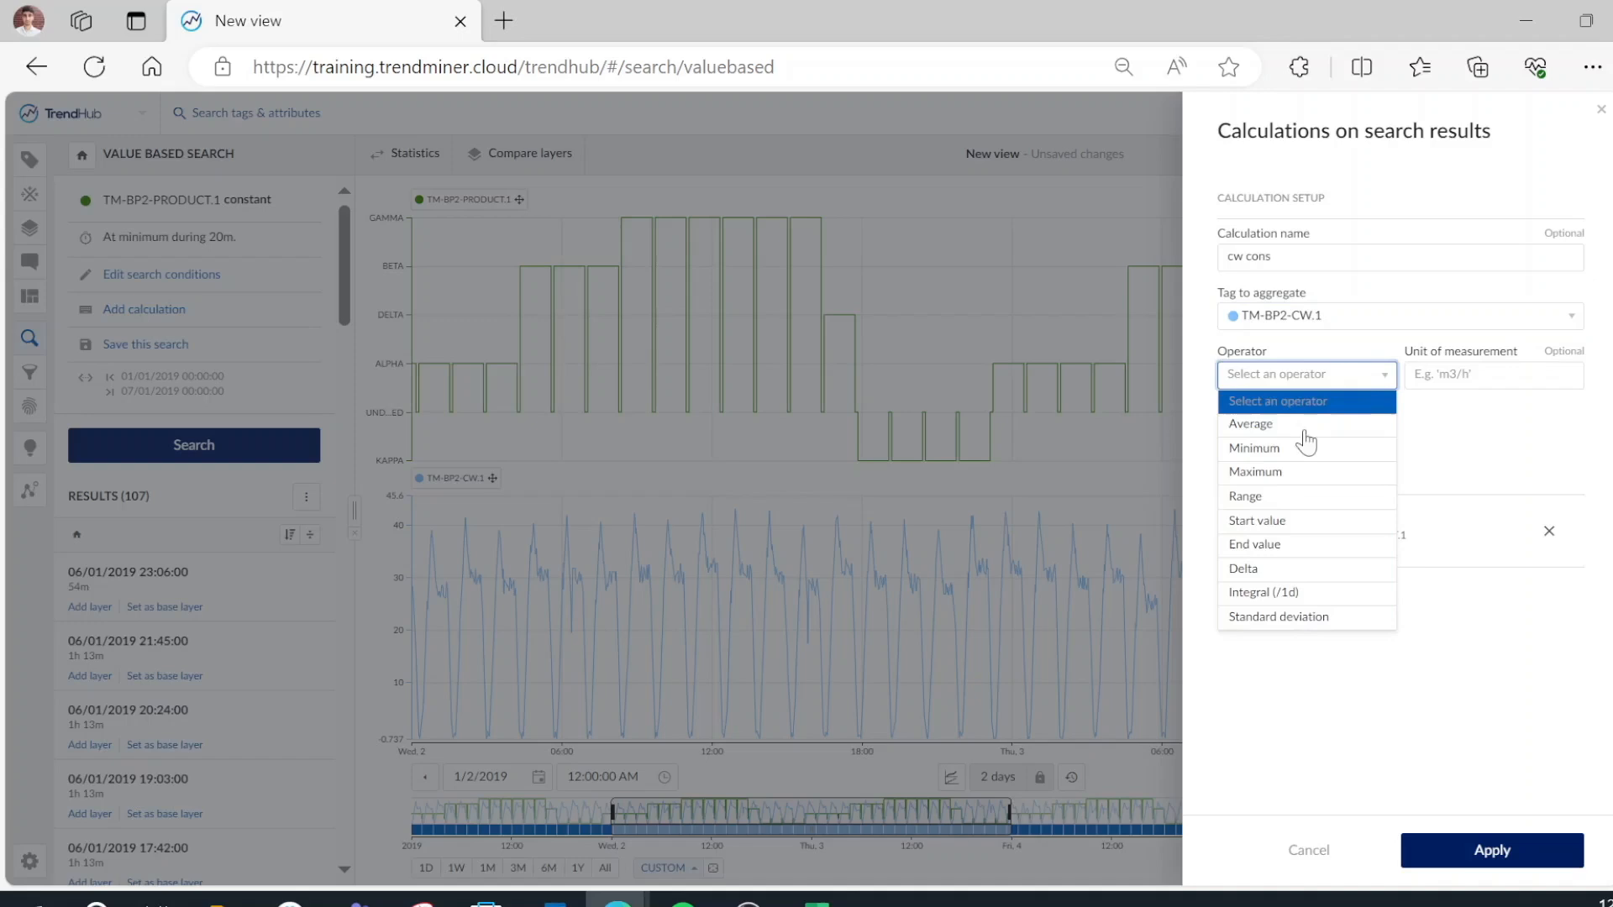
left_click(1272, 594)
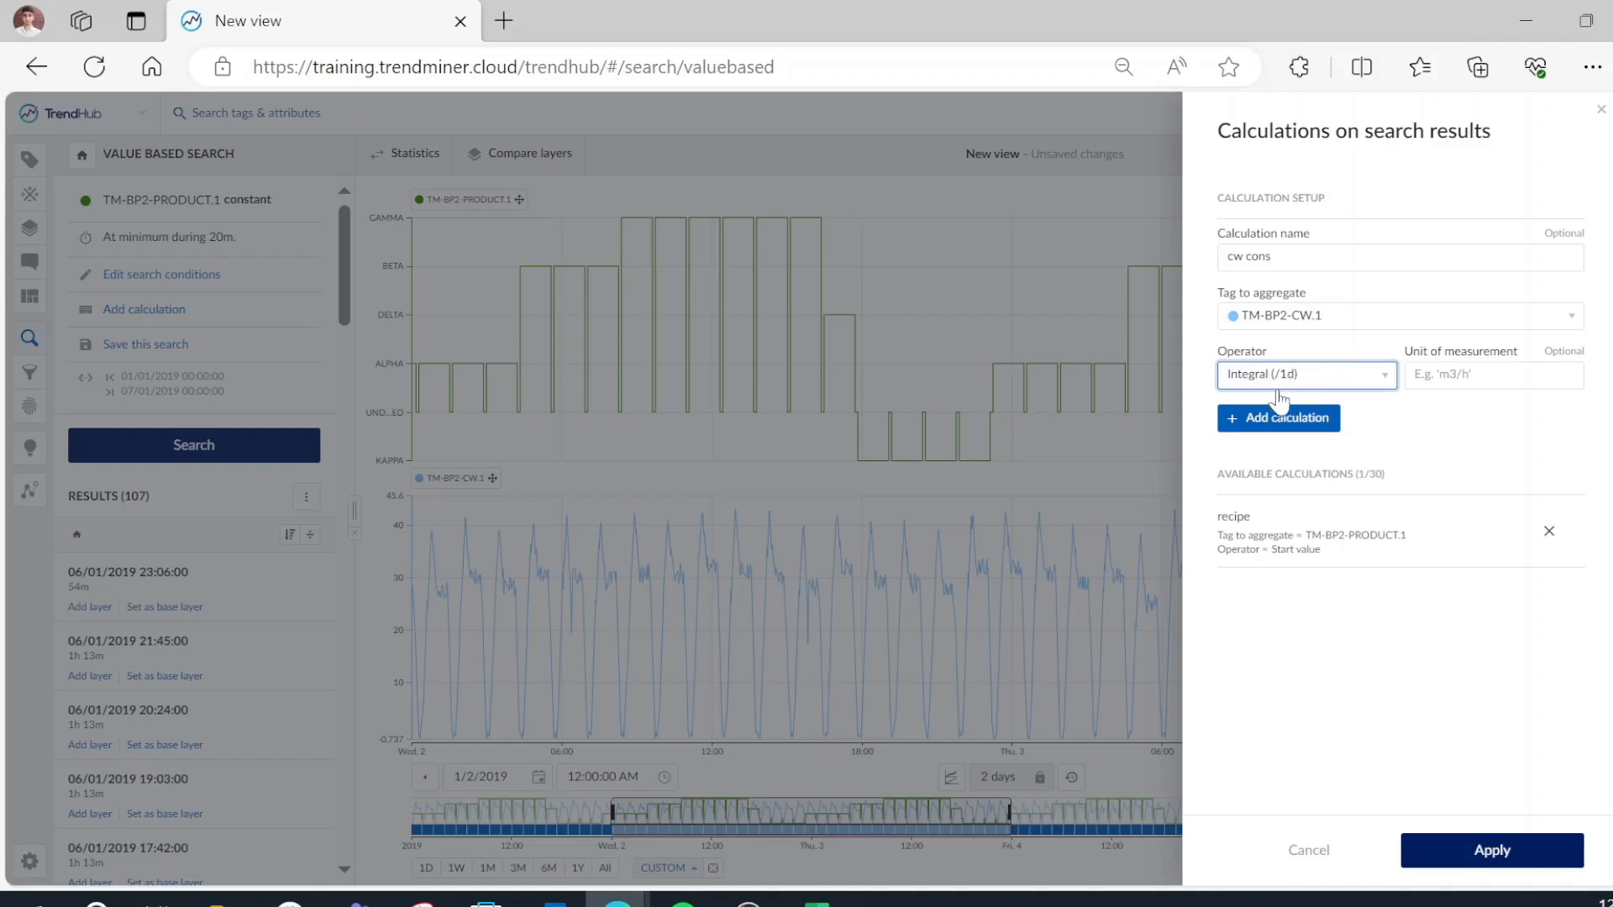
left_click(1281, 419)
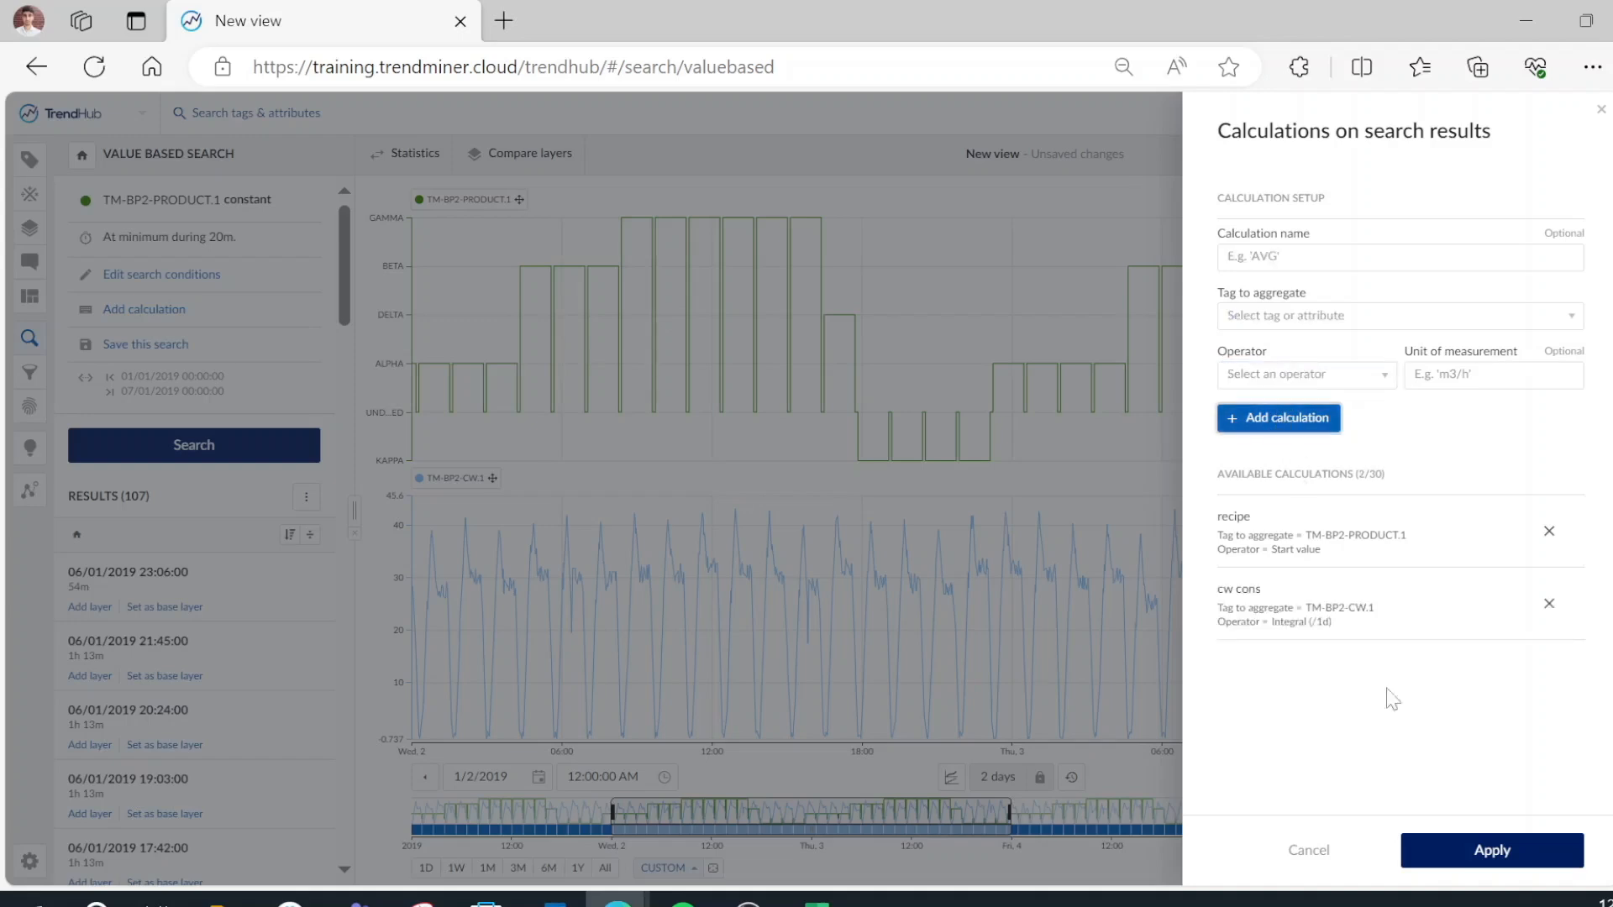
left_click(1489, 856)
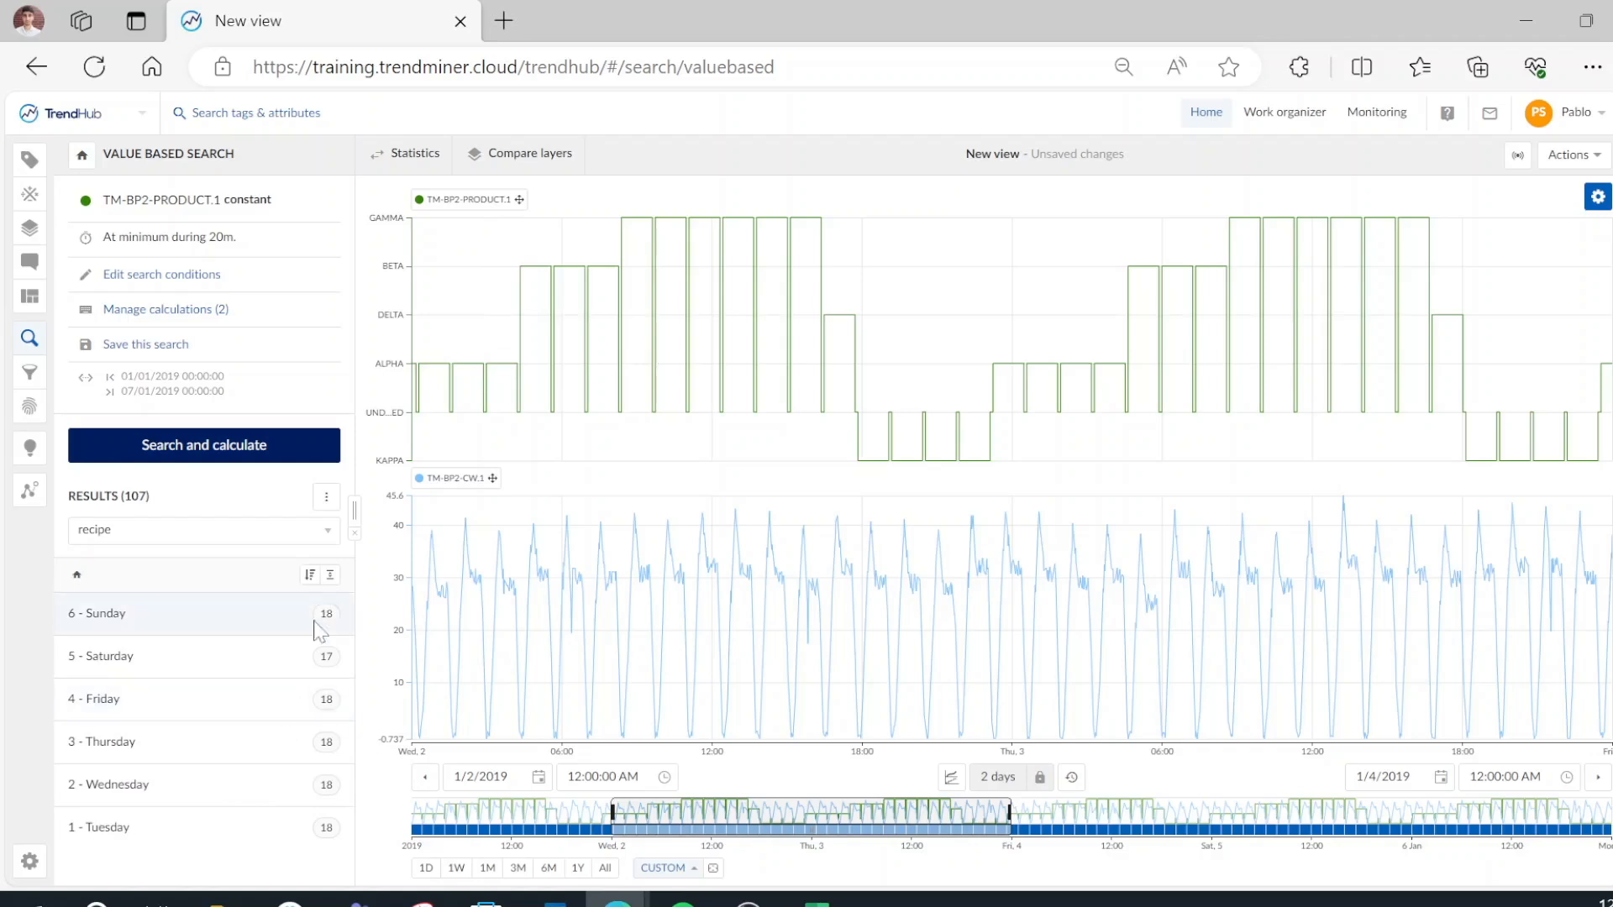
Step: Expand the calculated results and review each period's cw cons and recipe values, ending on recipe
left_click(330, 574)
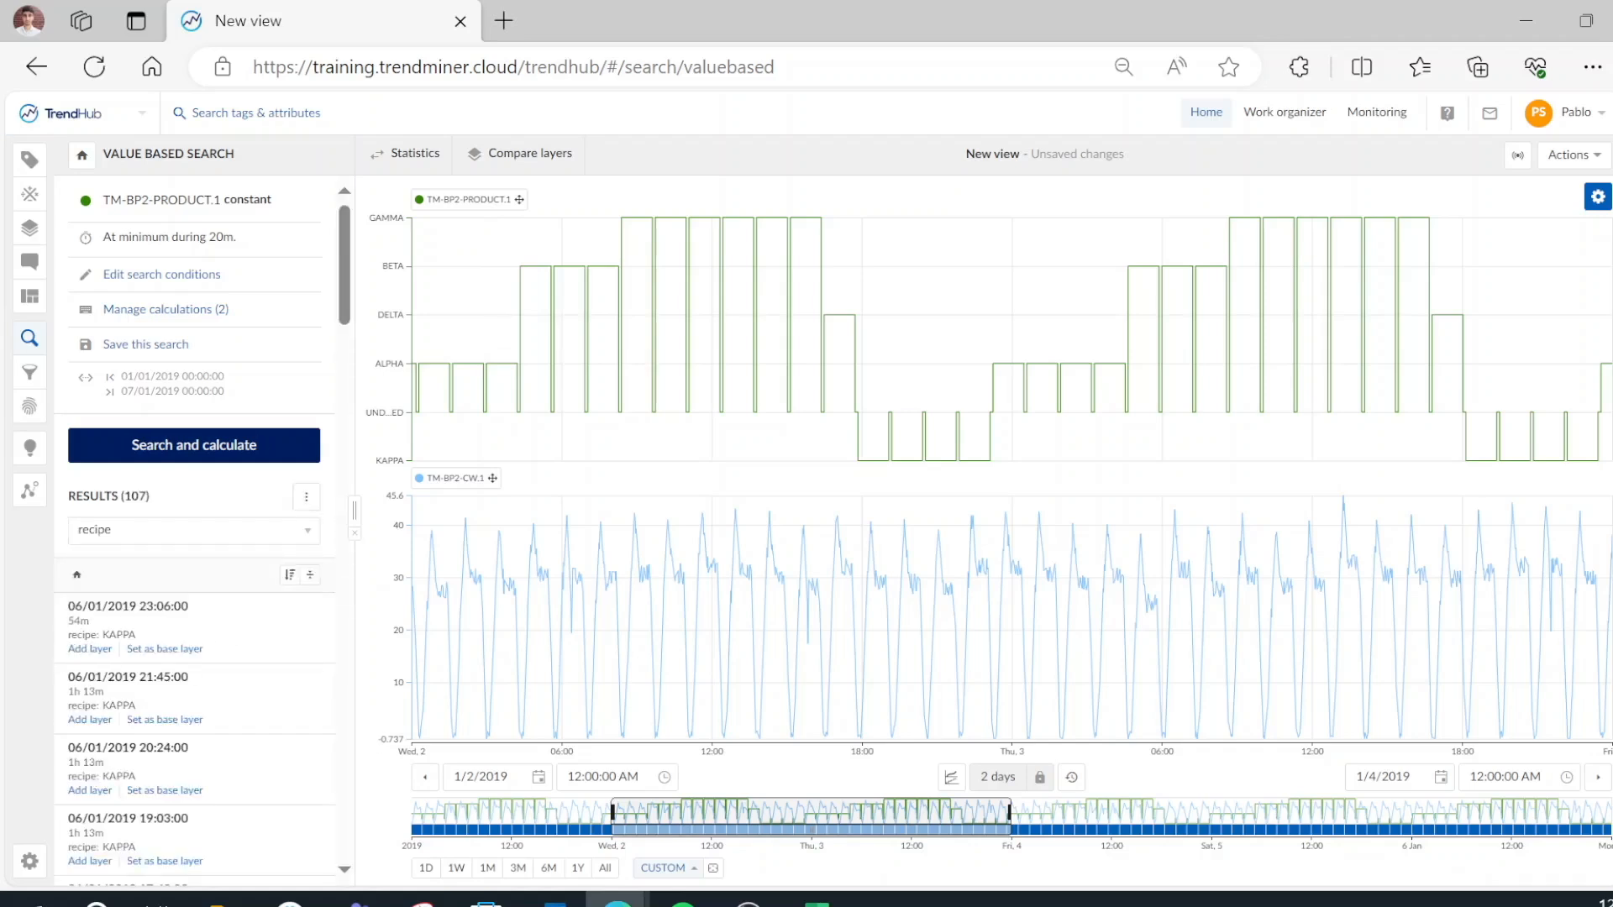
double_click(171, 533)
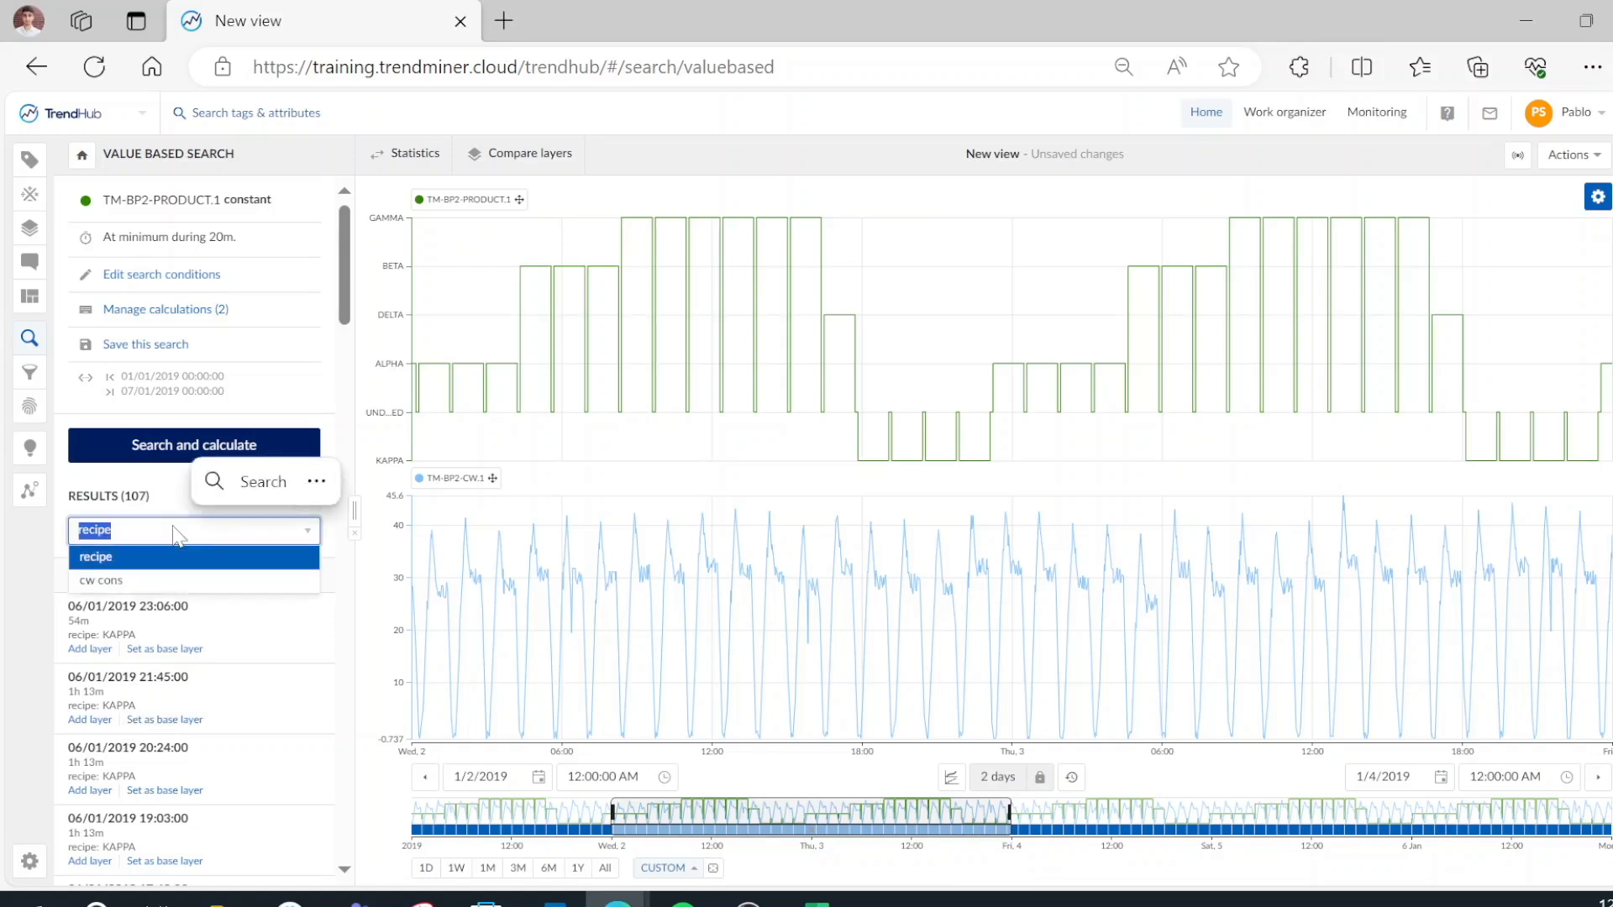
left_click(108, 581)
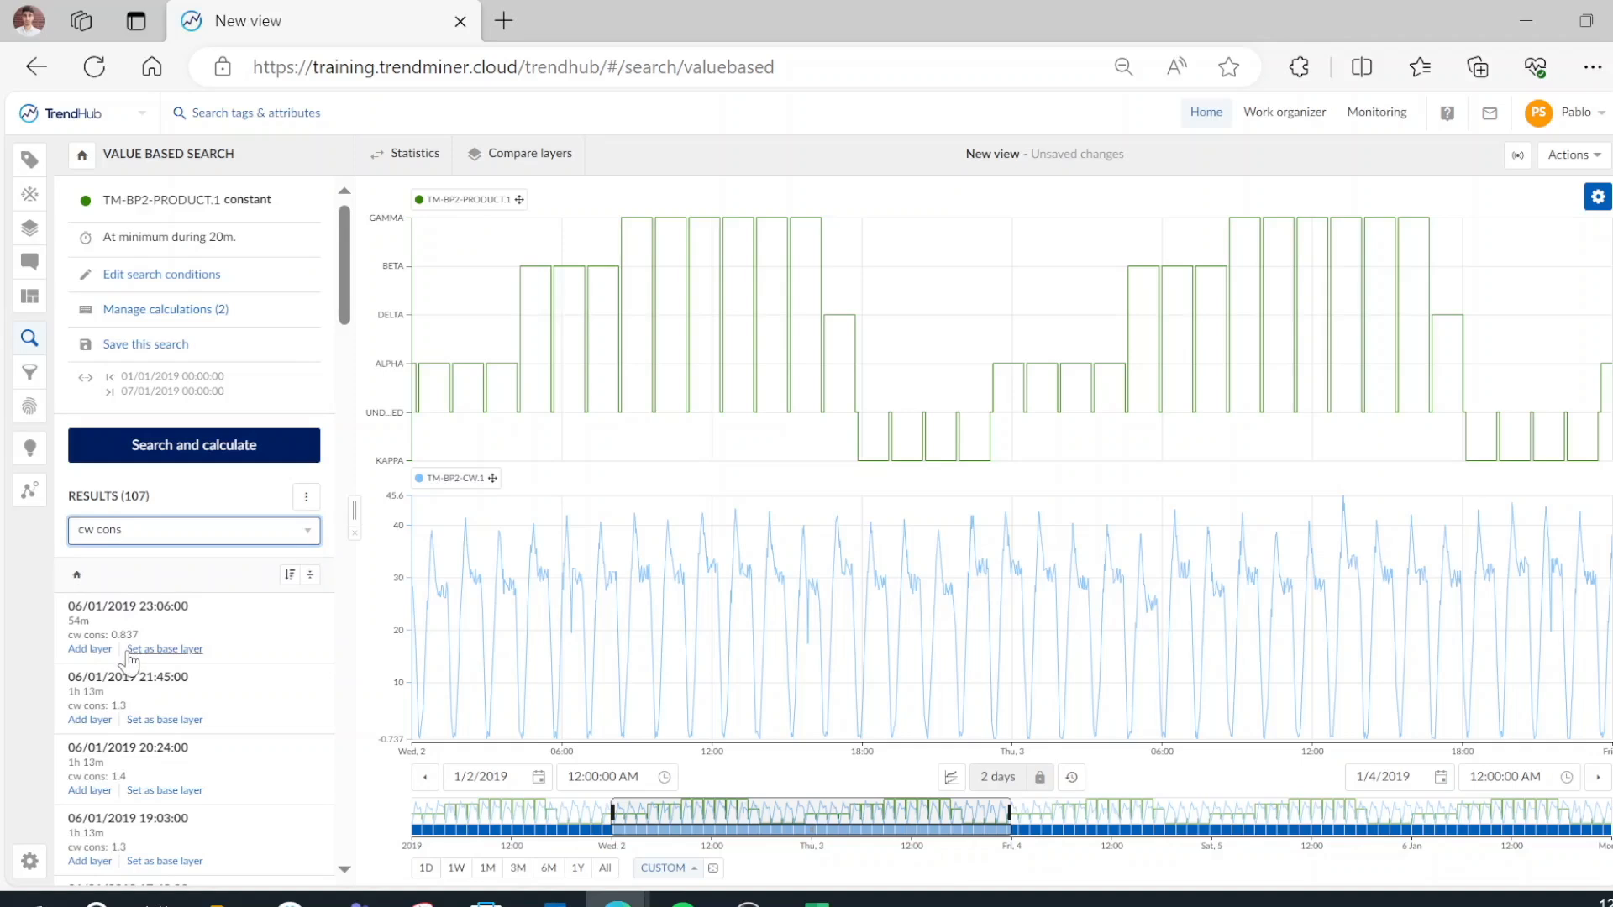
double_click(207, 538)
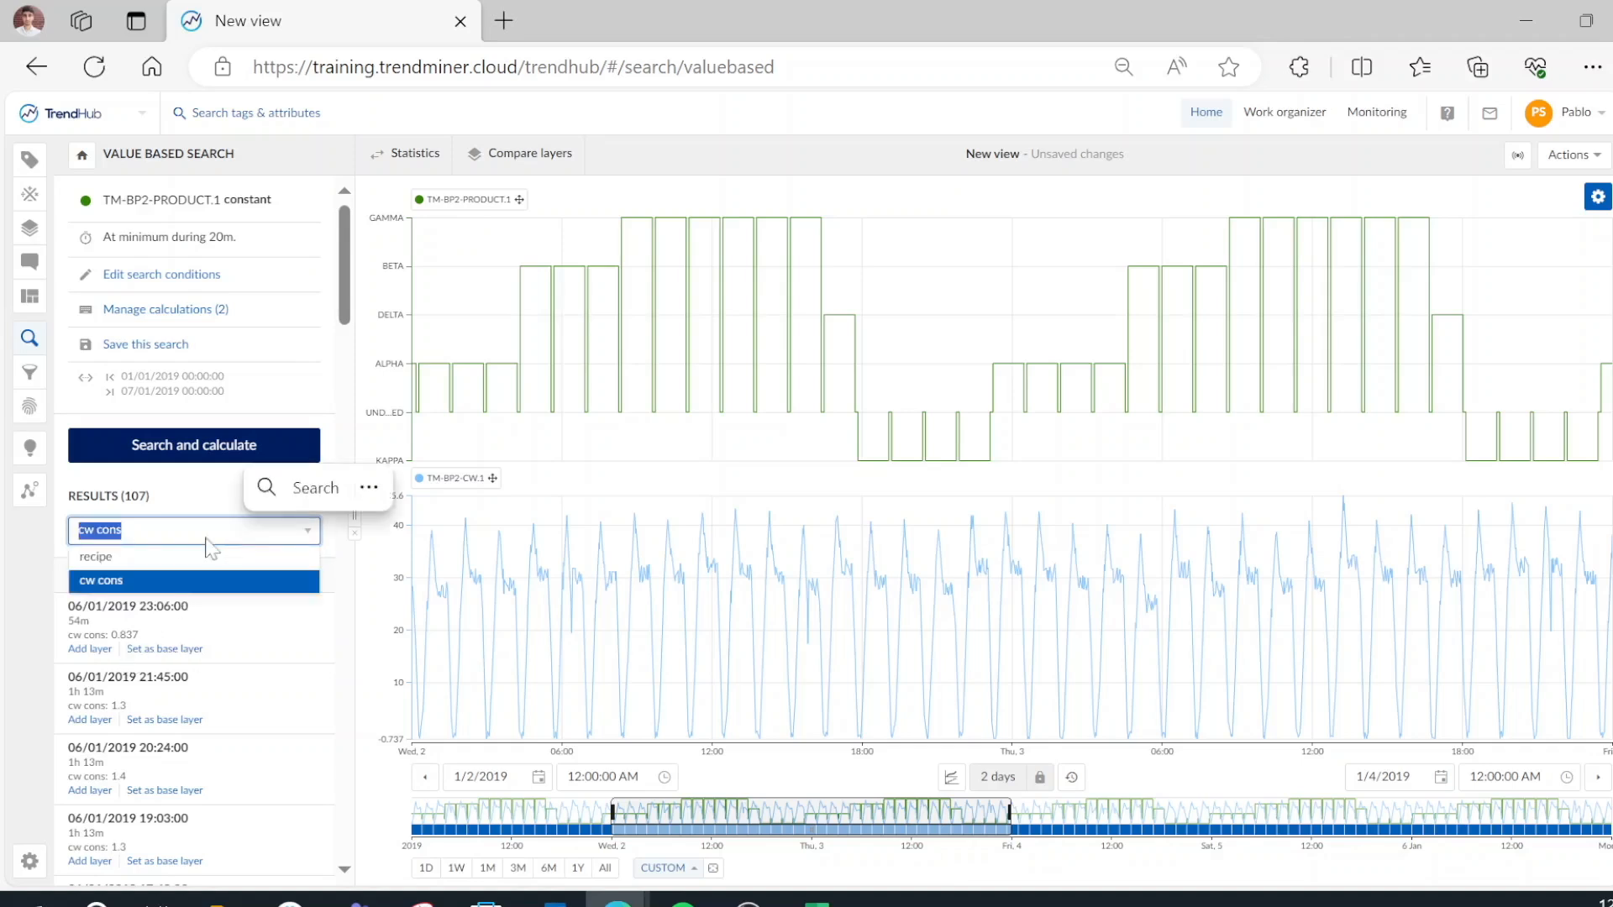
left_click(96, 559)
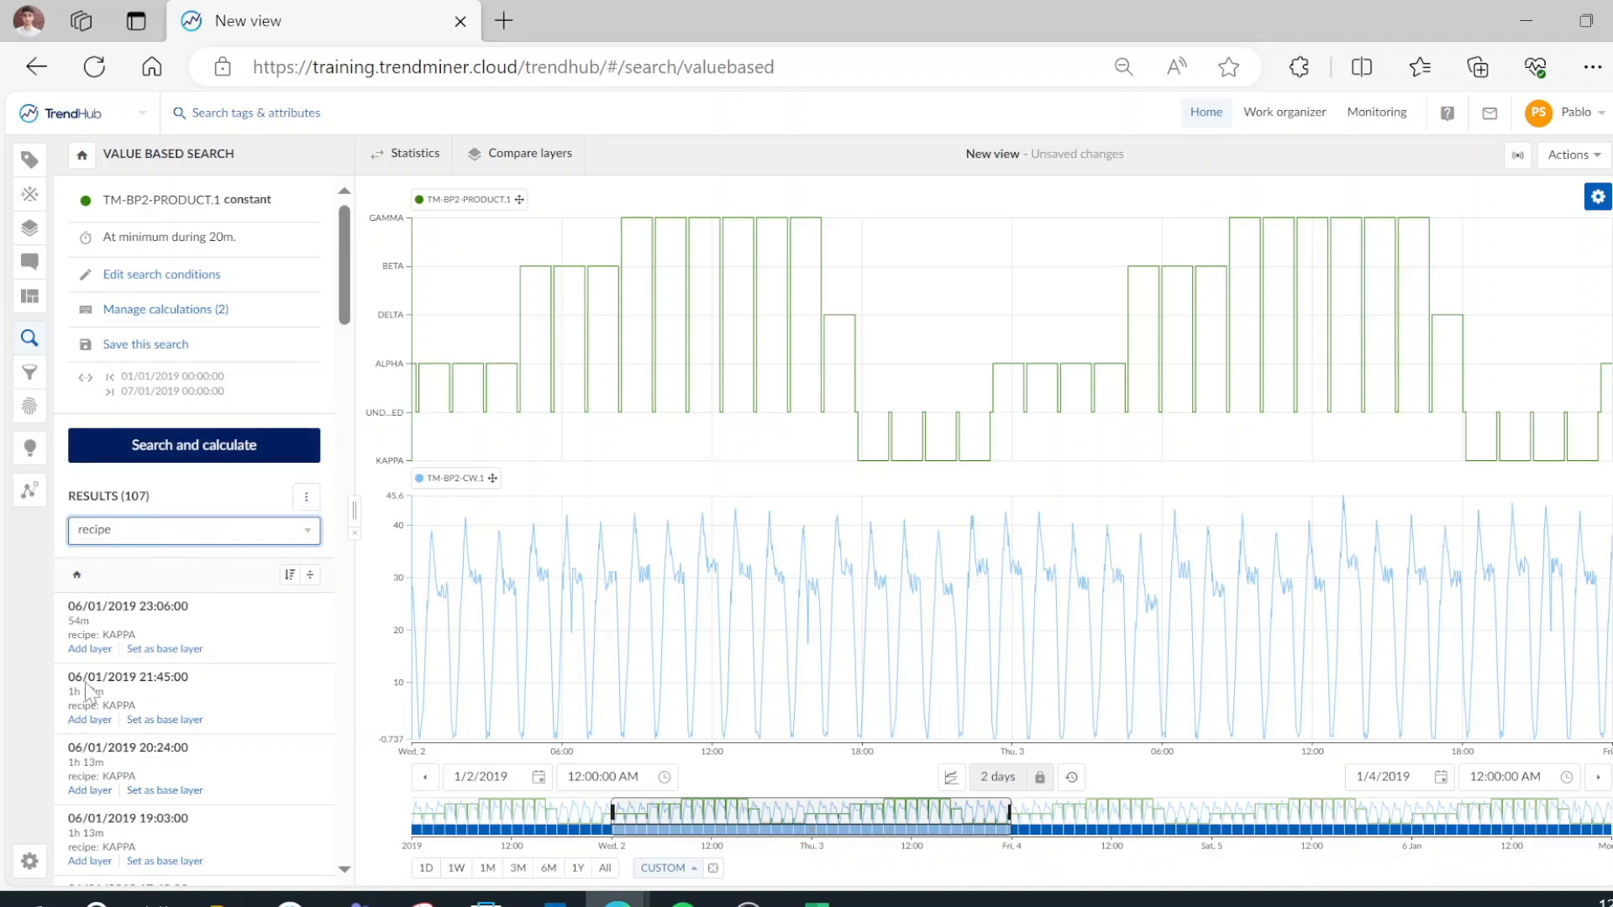
Step: Sort the search results by the recipe calculation so they are grouped per product
left_click(306, 497)
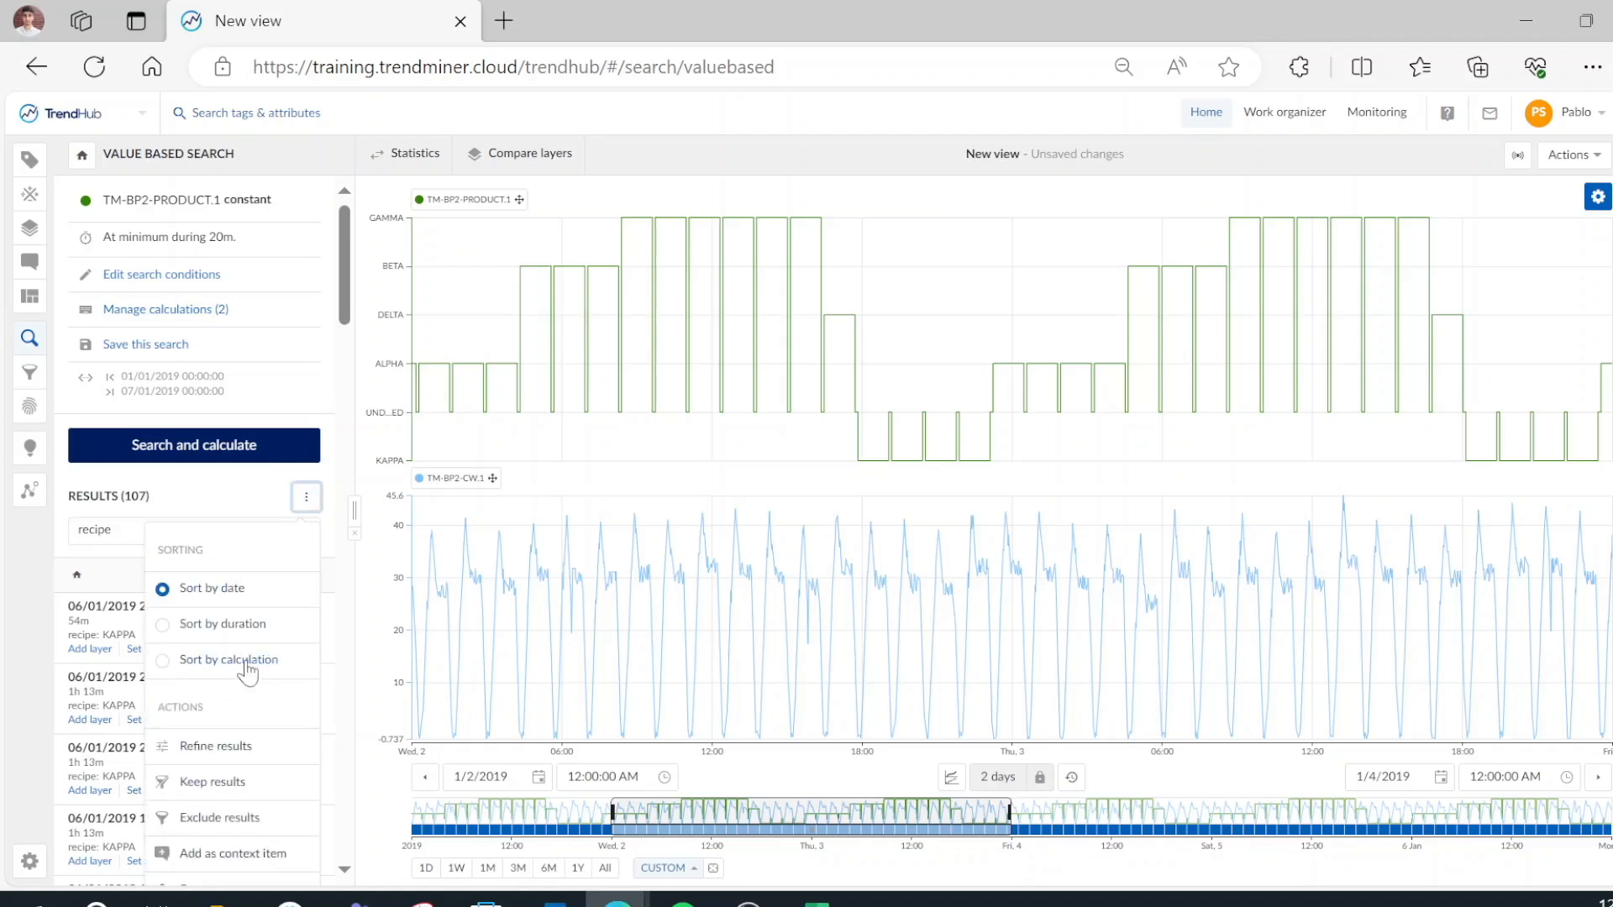
left_click(250, 662)
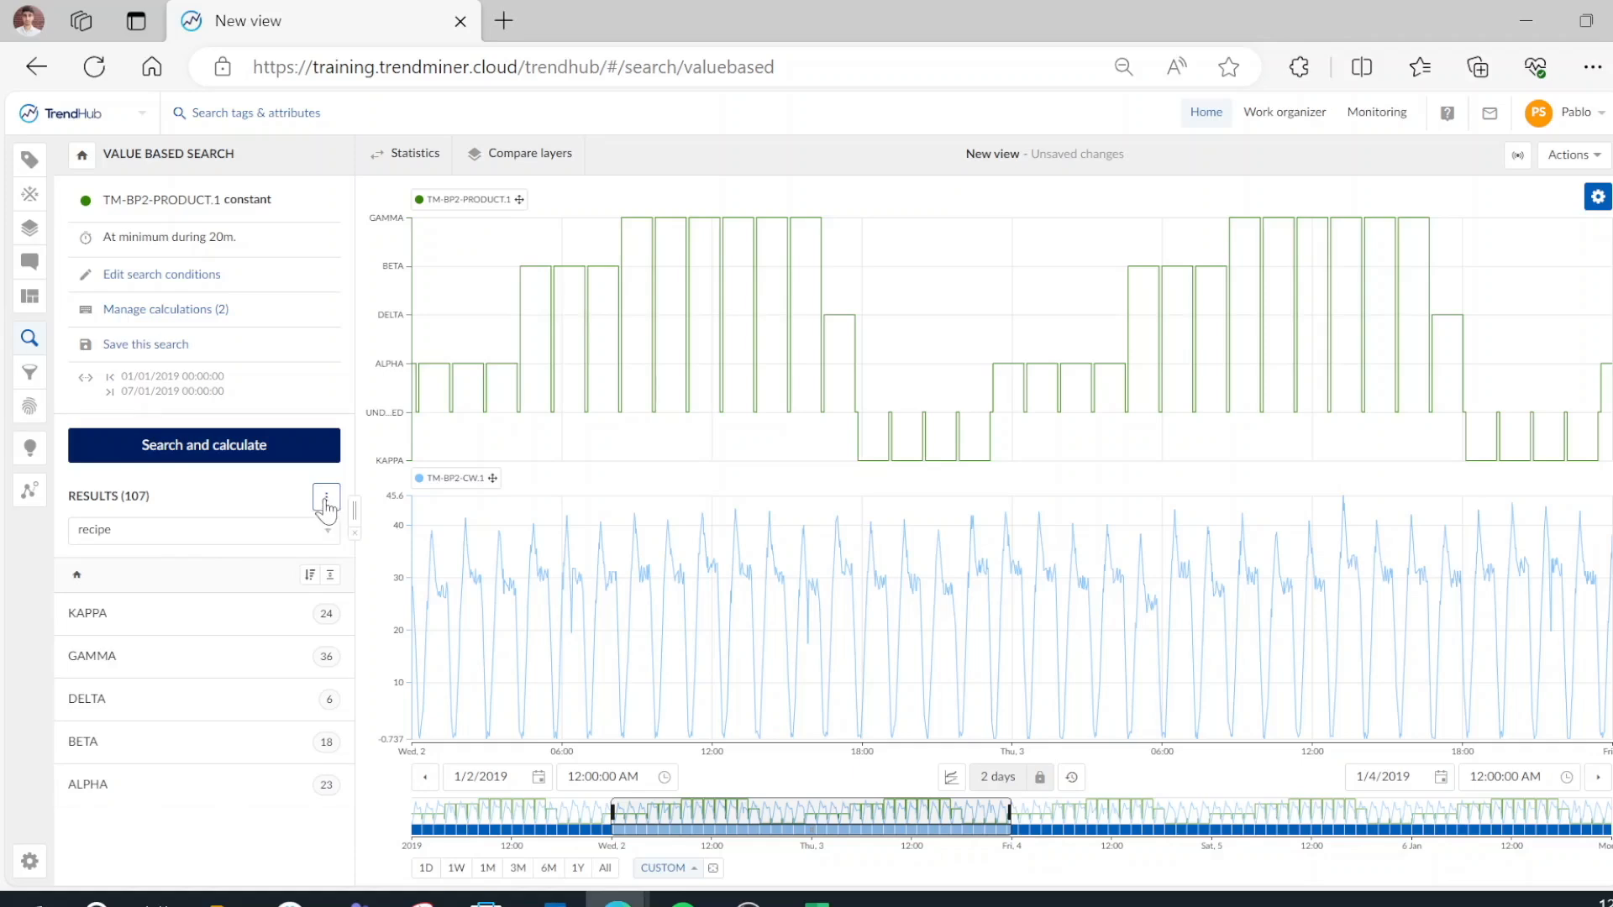
left_click(327, 502)
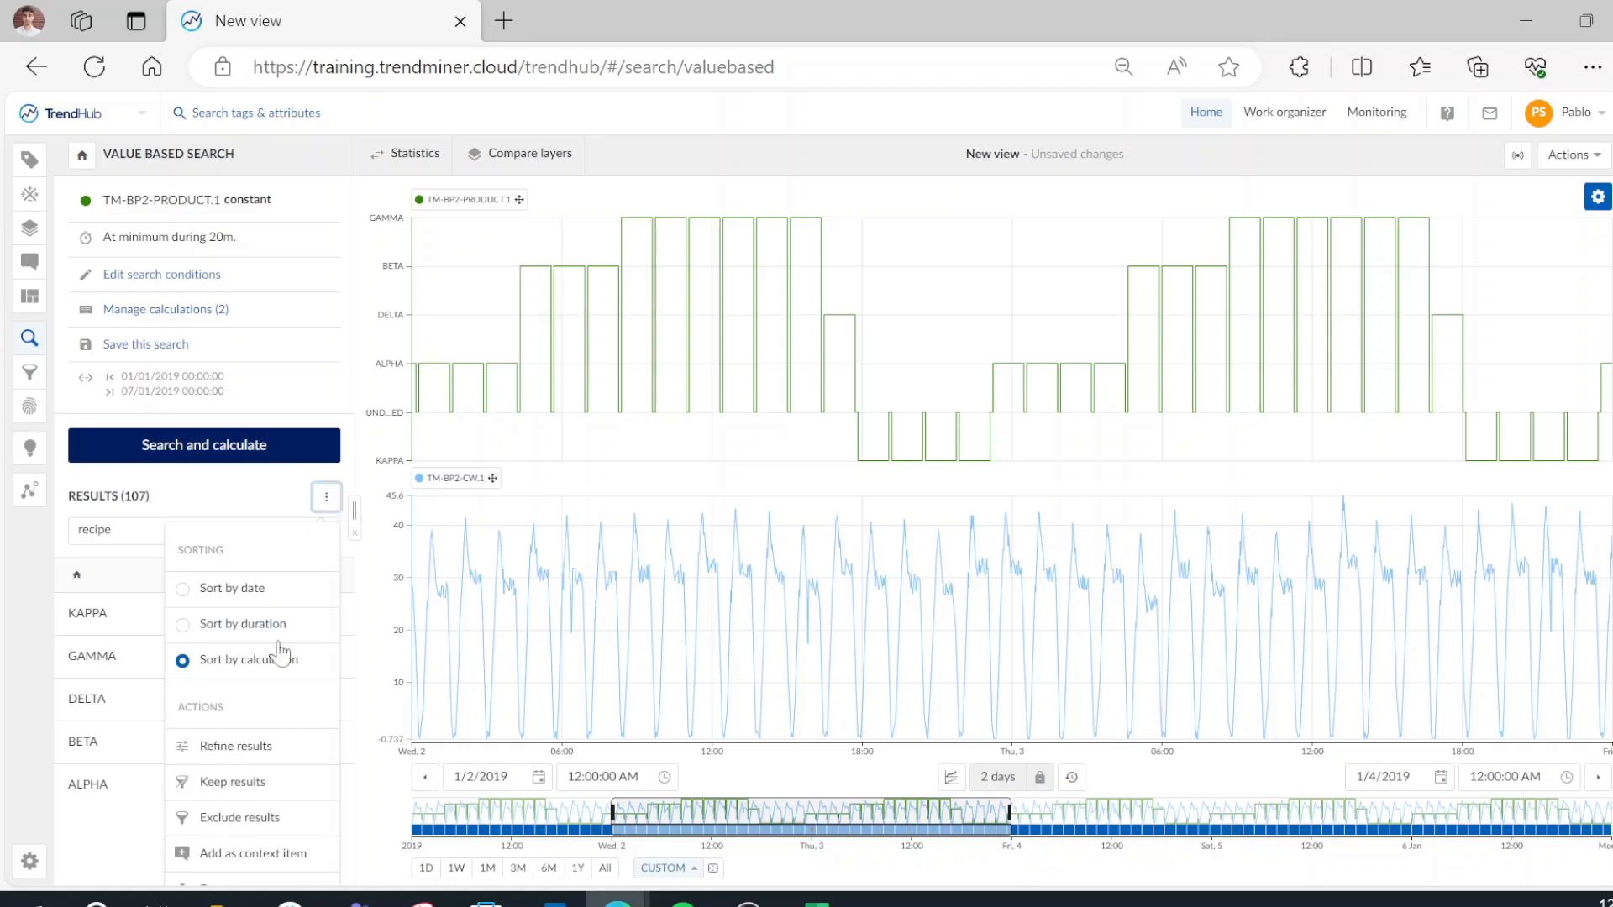
left_click(131, 830)
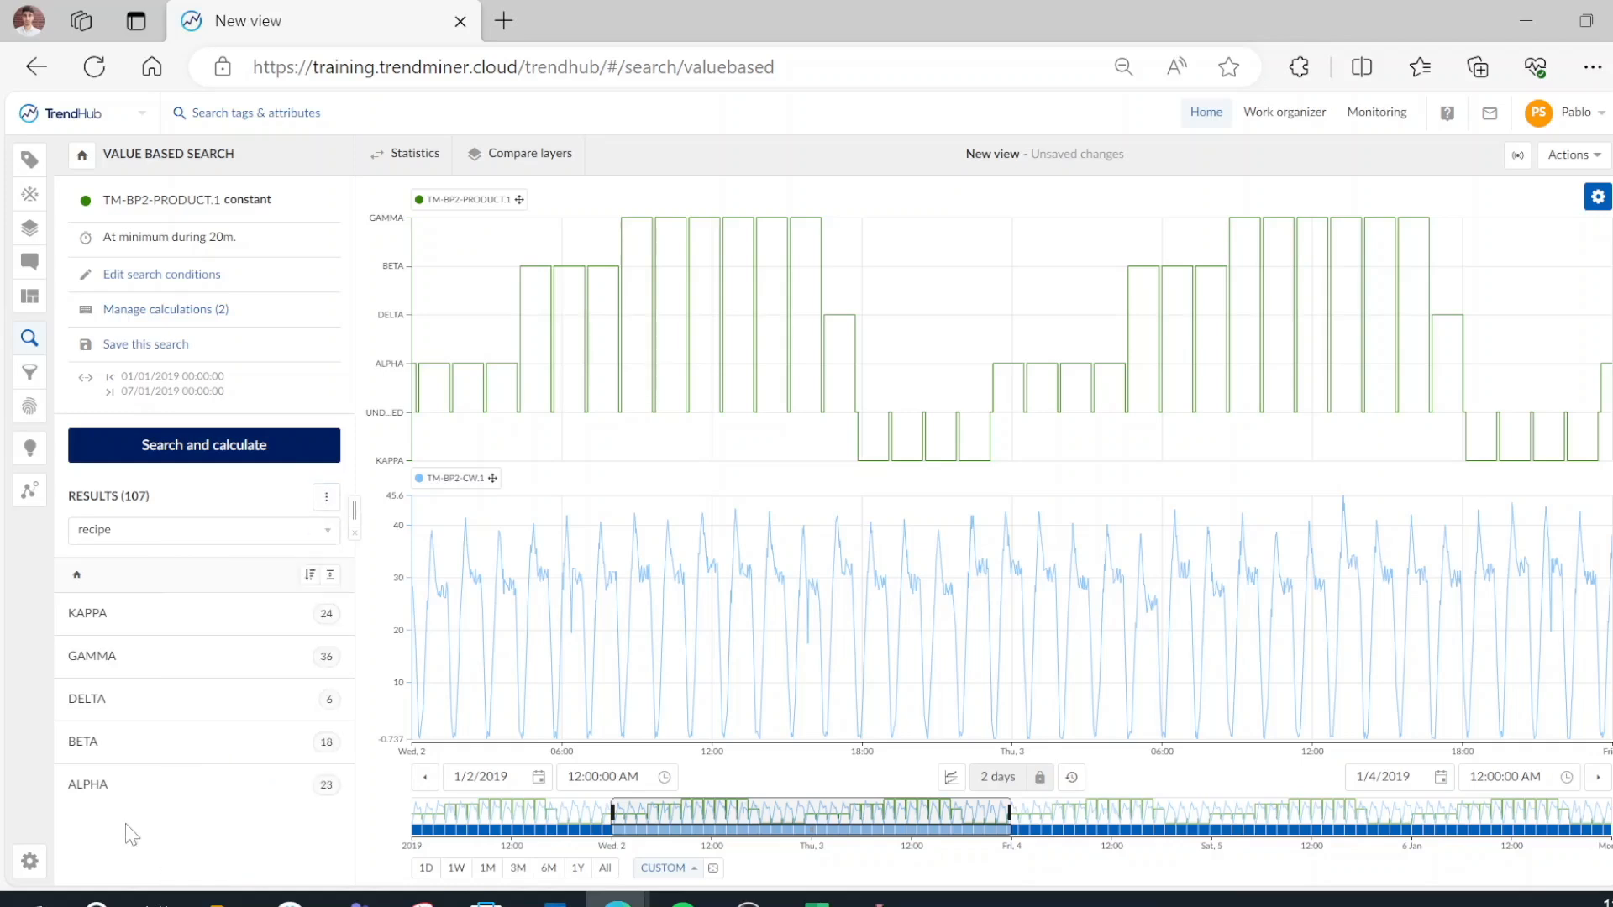
Step: Ungroup the batch results and generate an export of all of them in the Europe/Brussels time zone
left_click(331, 576)
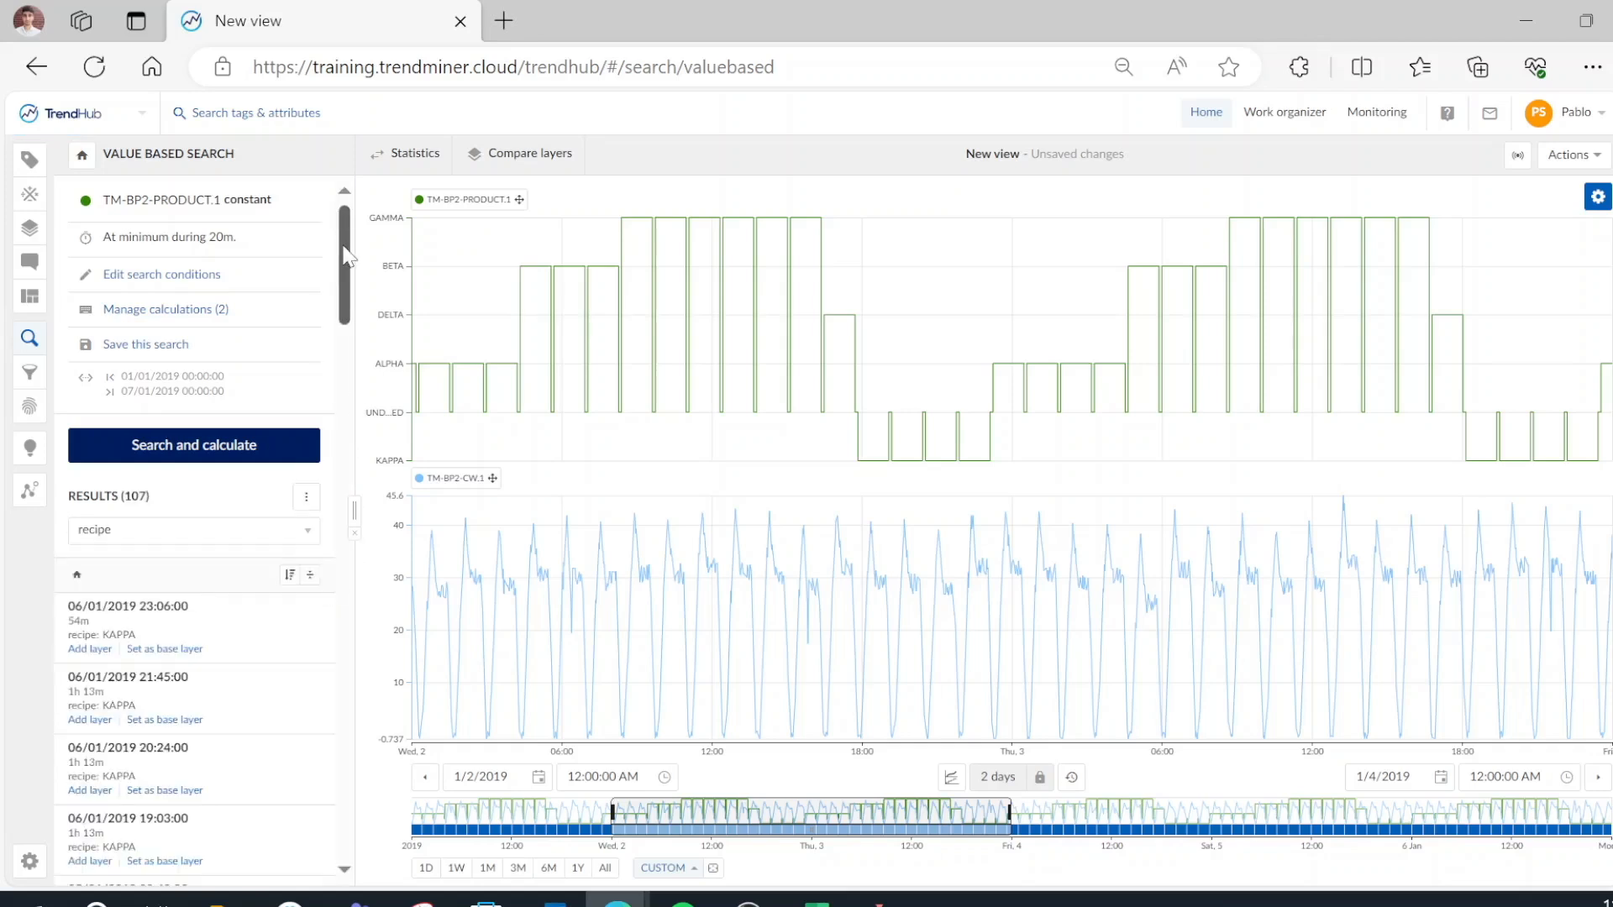
scroll(340, 278, "down", 2)
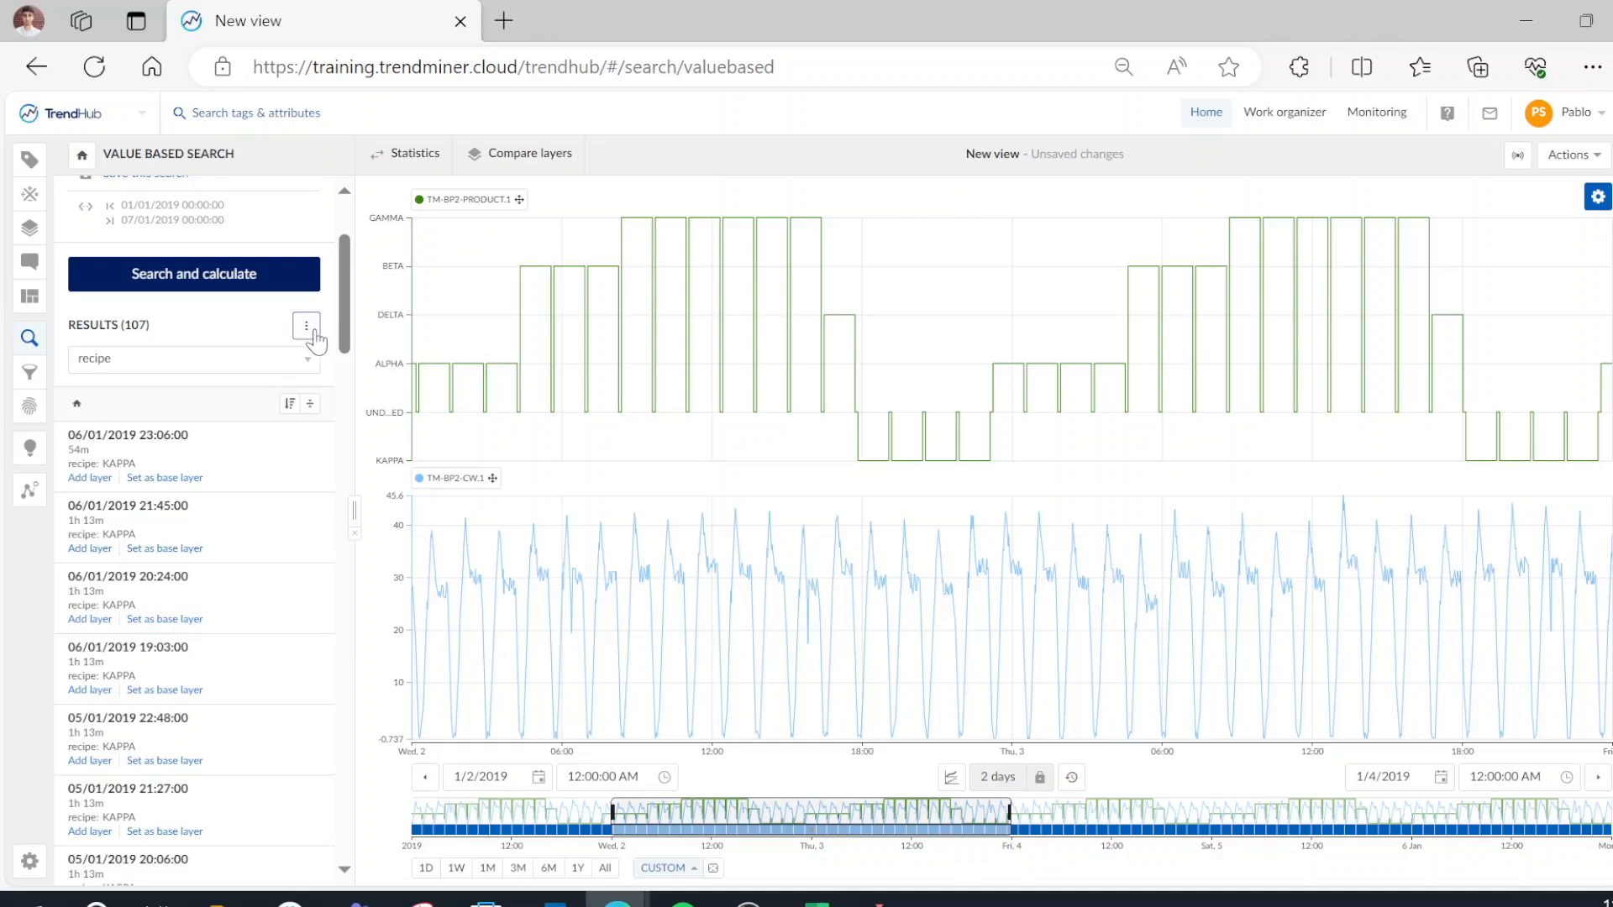
left_click(300, 333)
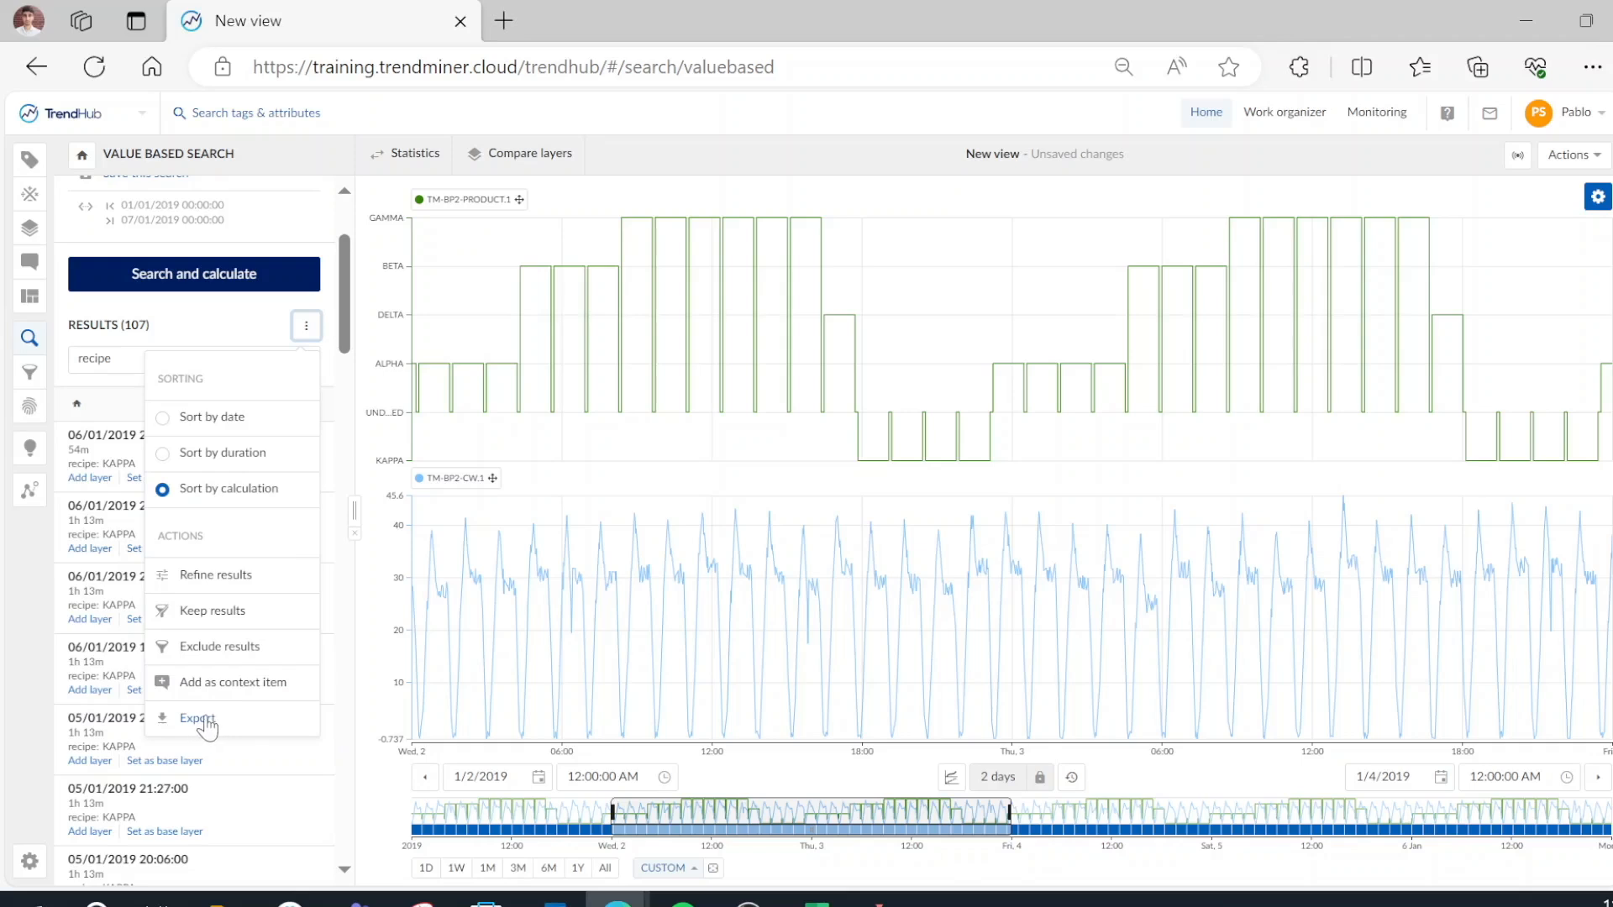
left_click(202, 719)
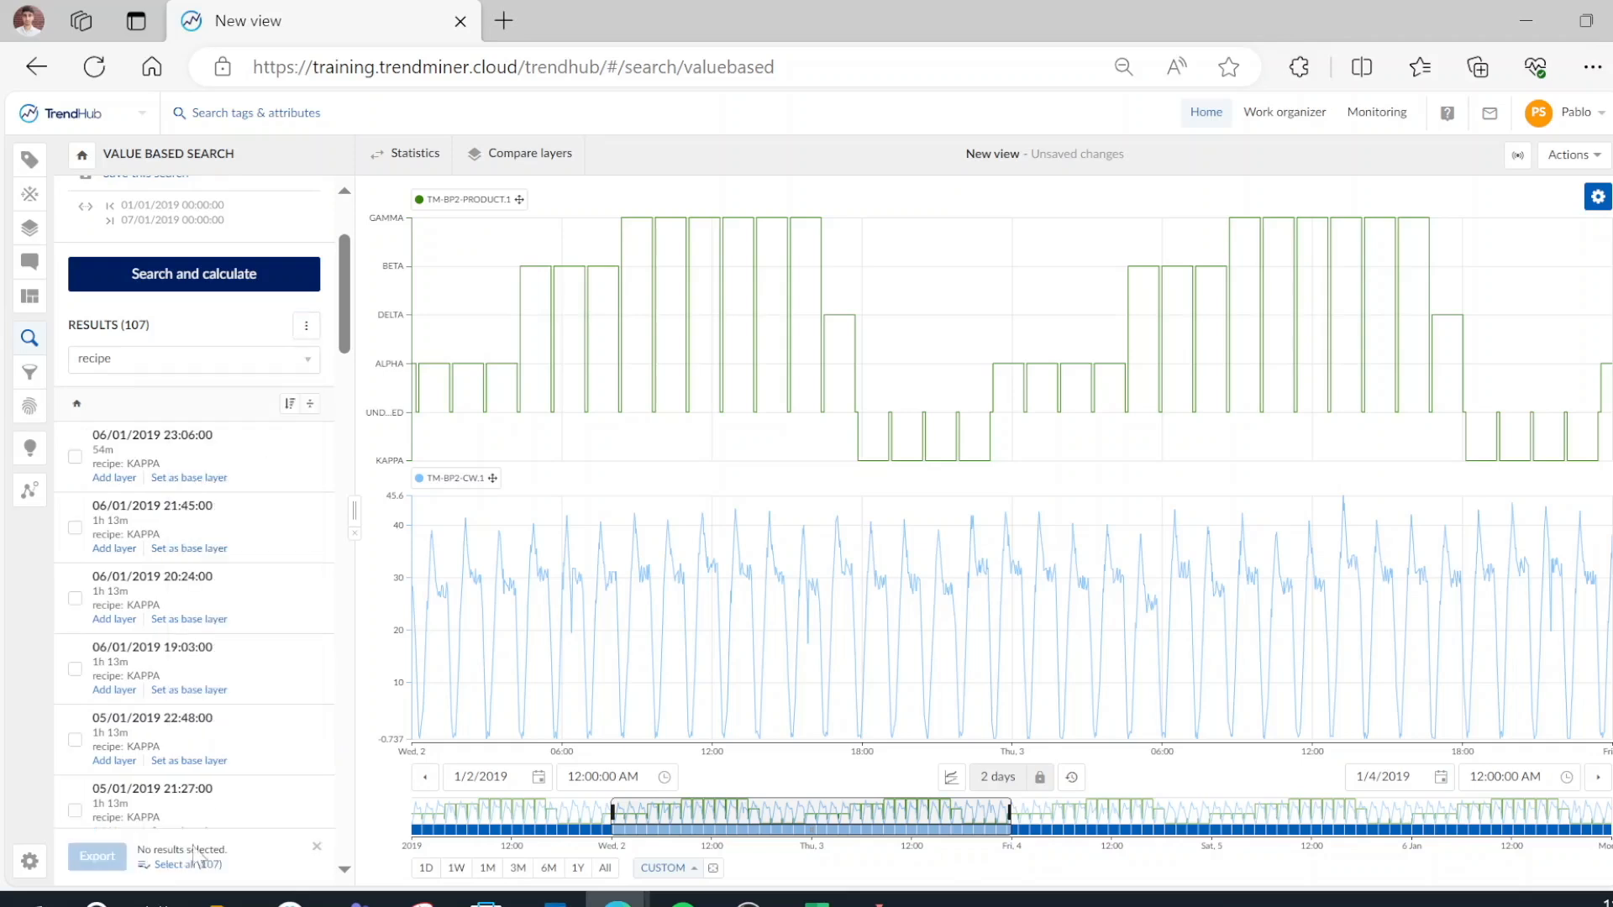
left_click(180, 868)
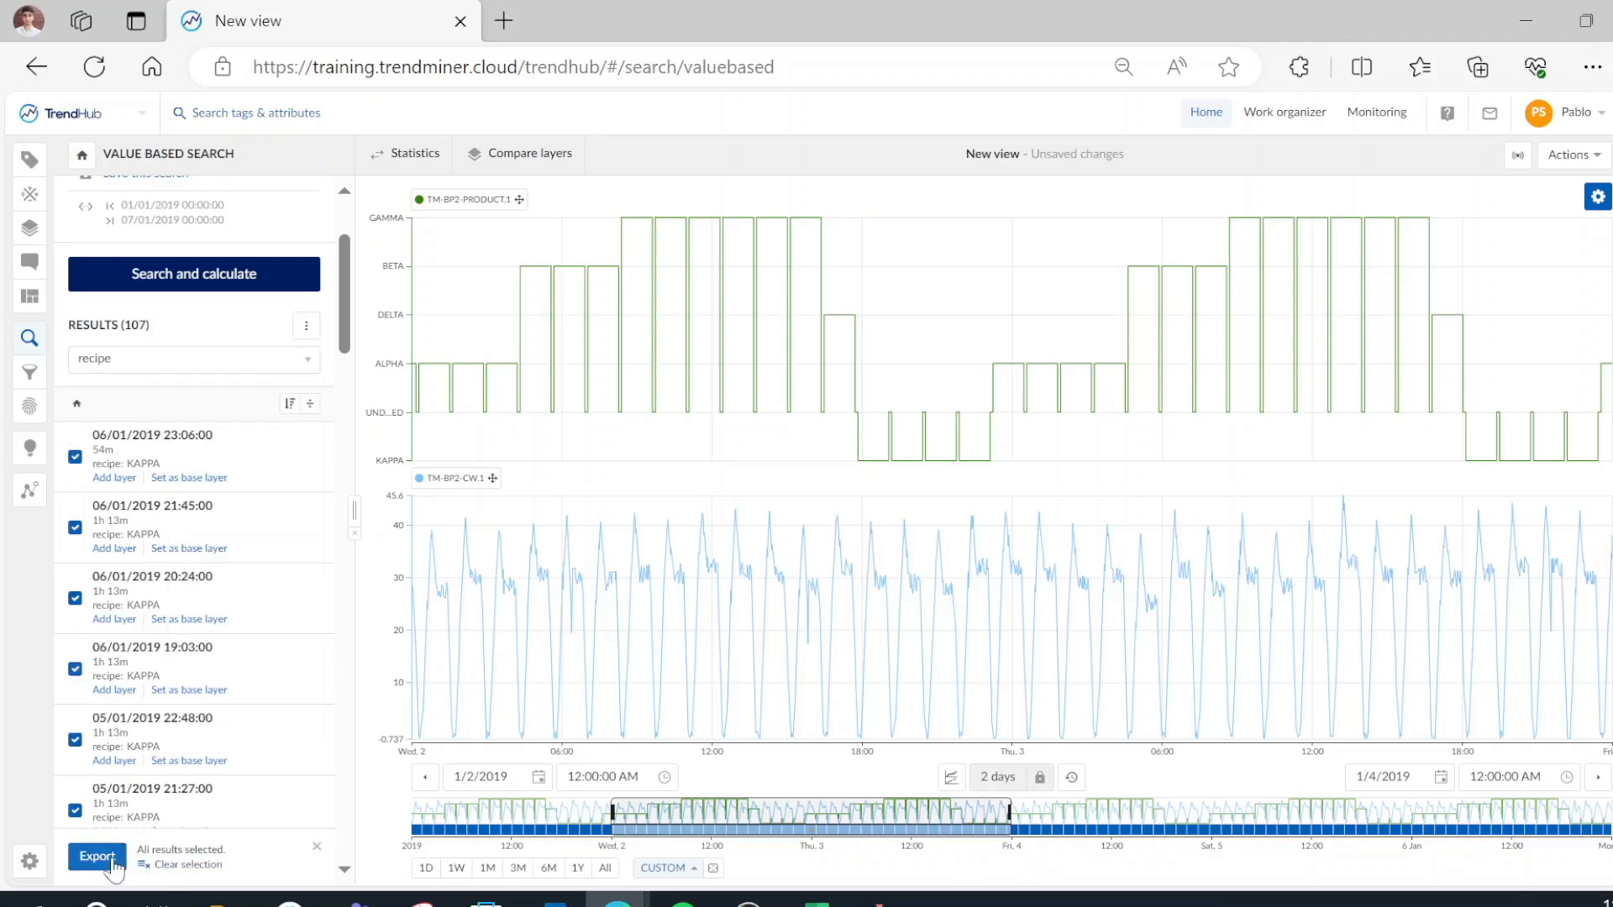
left_click(107, 861)
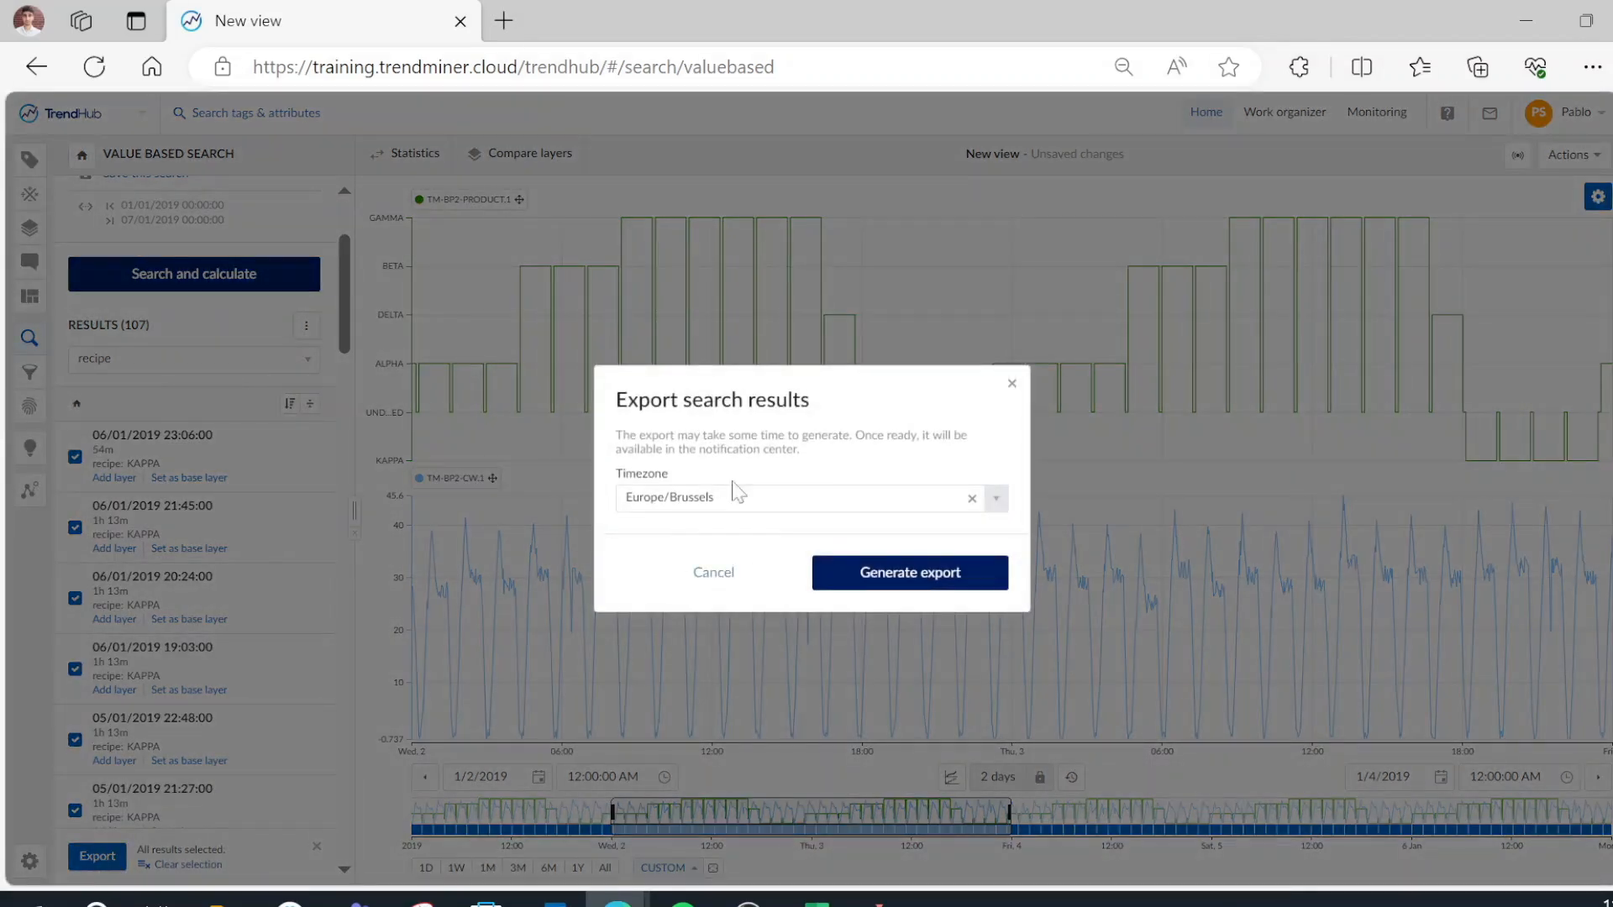
left_click(897, 578)
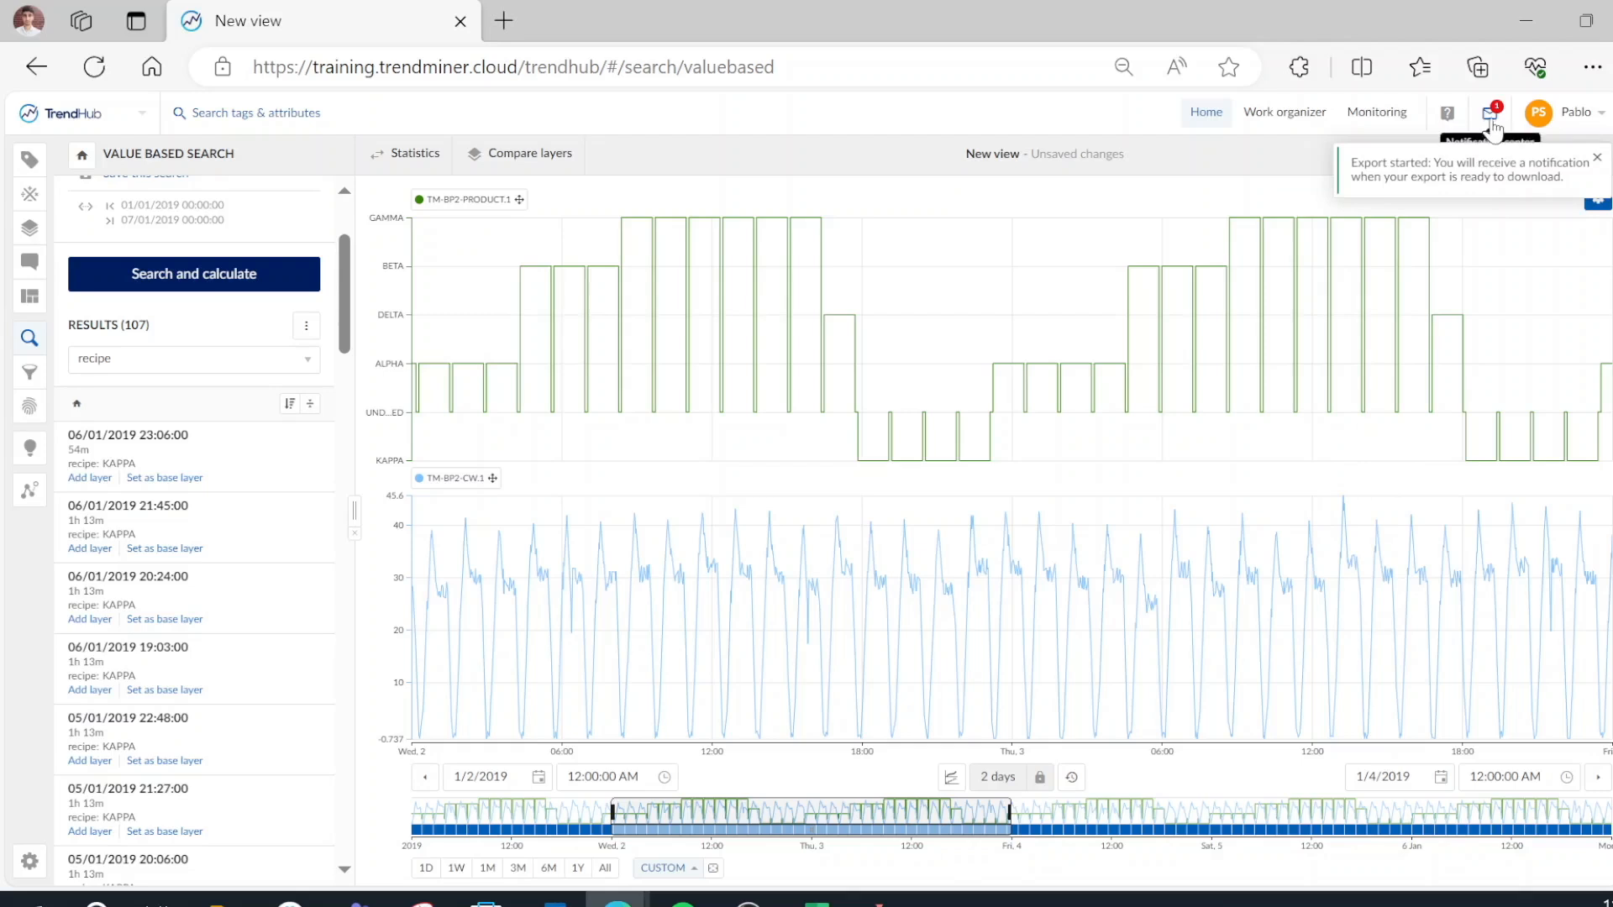
left_click(1596, 158)
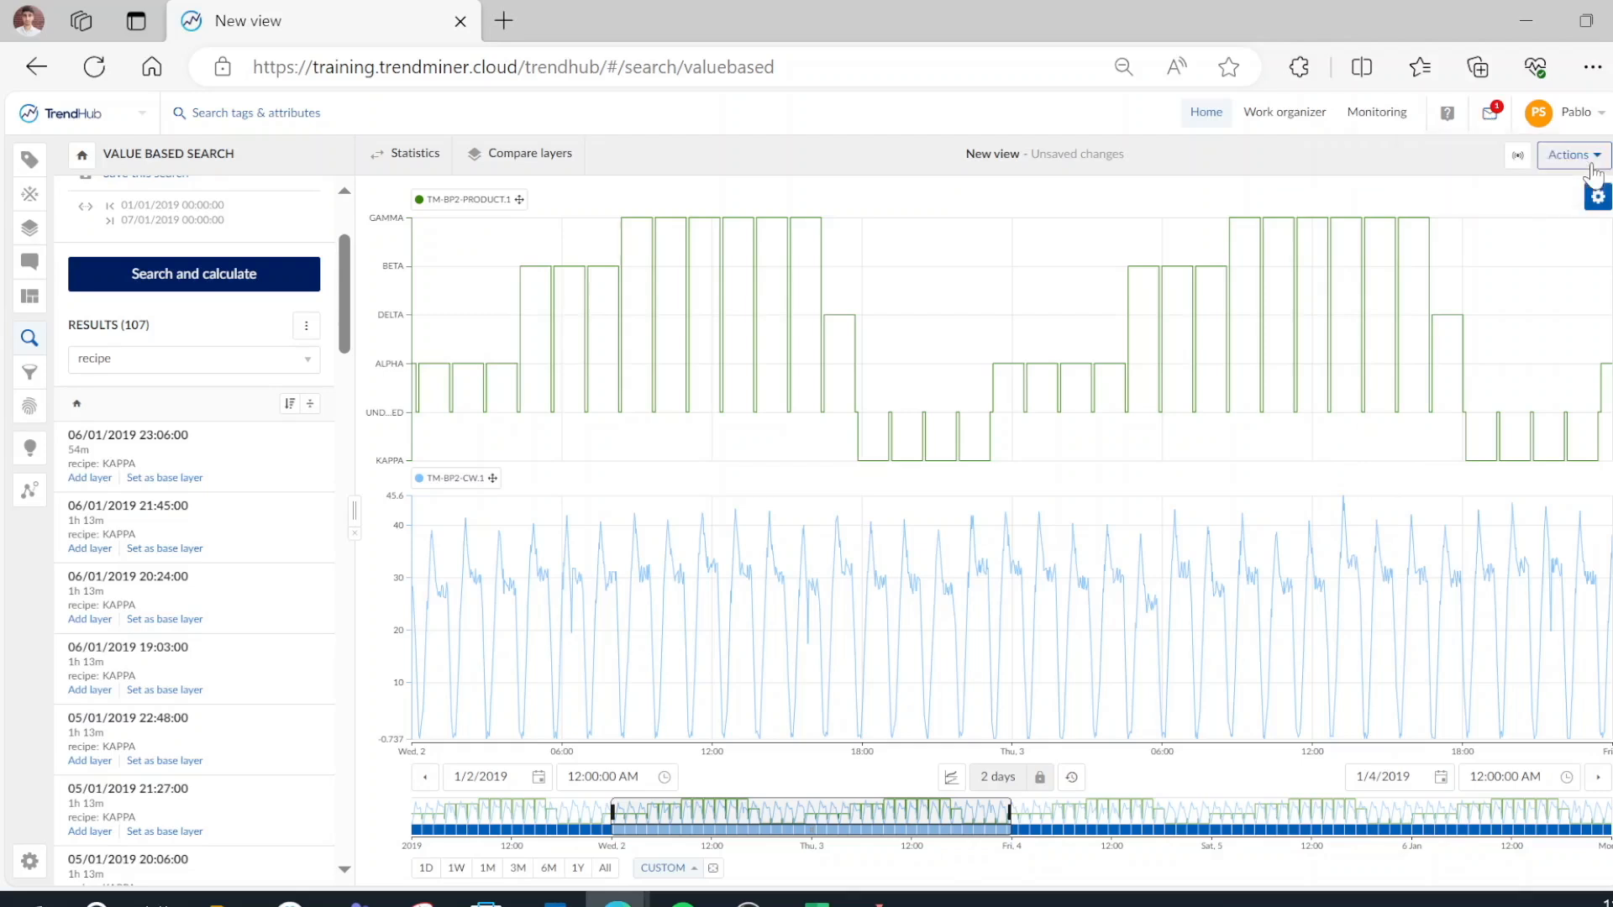
Step: Download the newest search result export from the notifications and open the exported workbook in Excel
left_click(1491, 117)
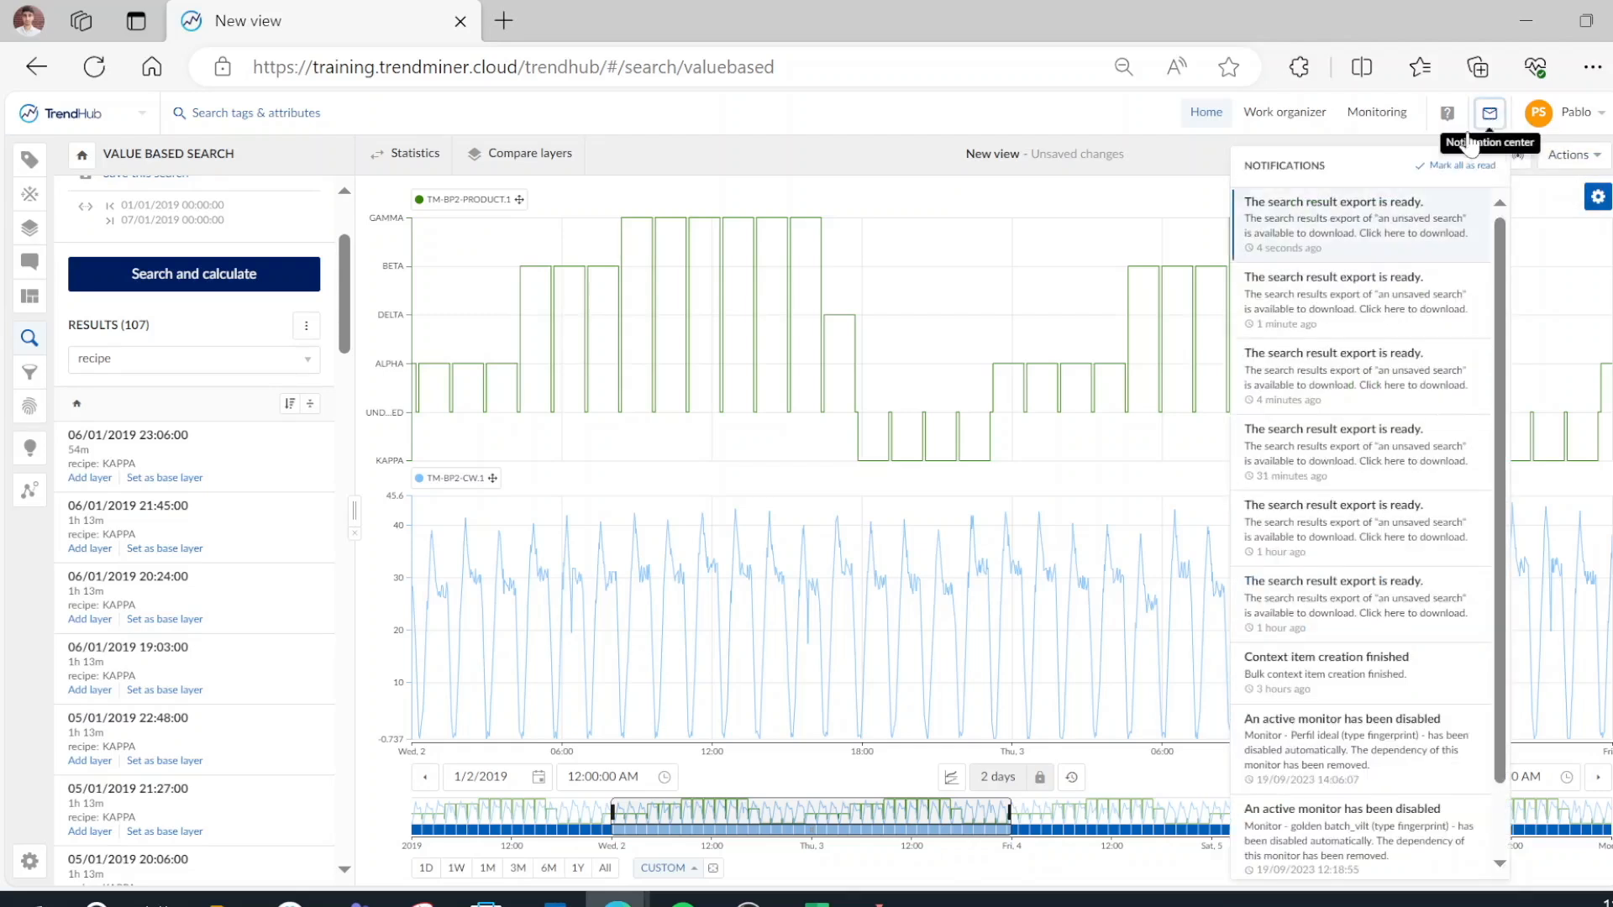
left_click(1340, 220)
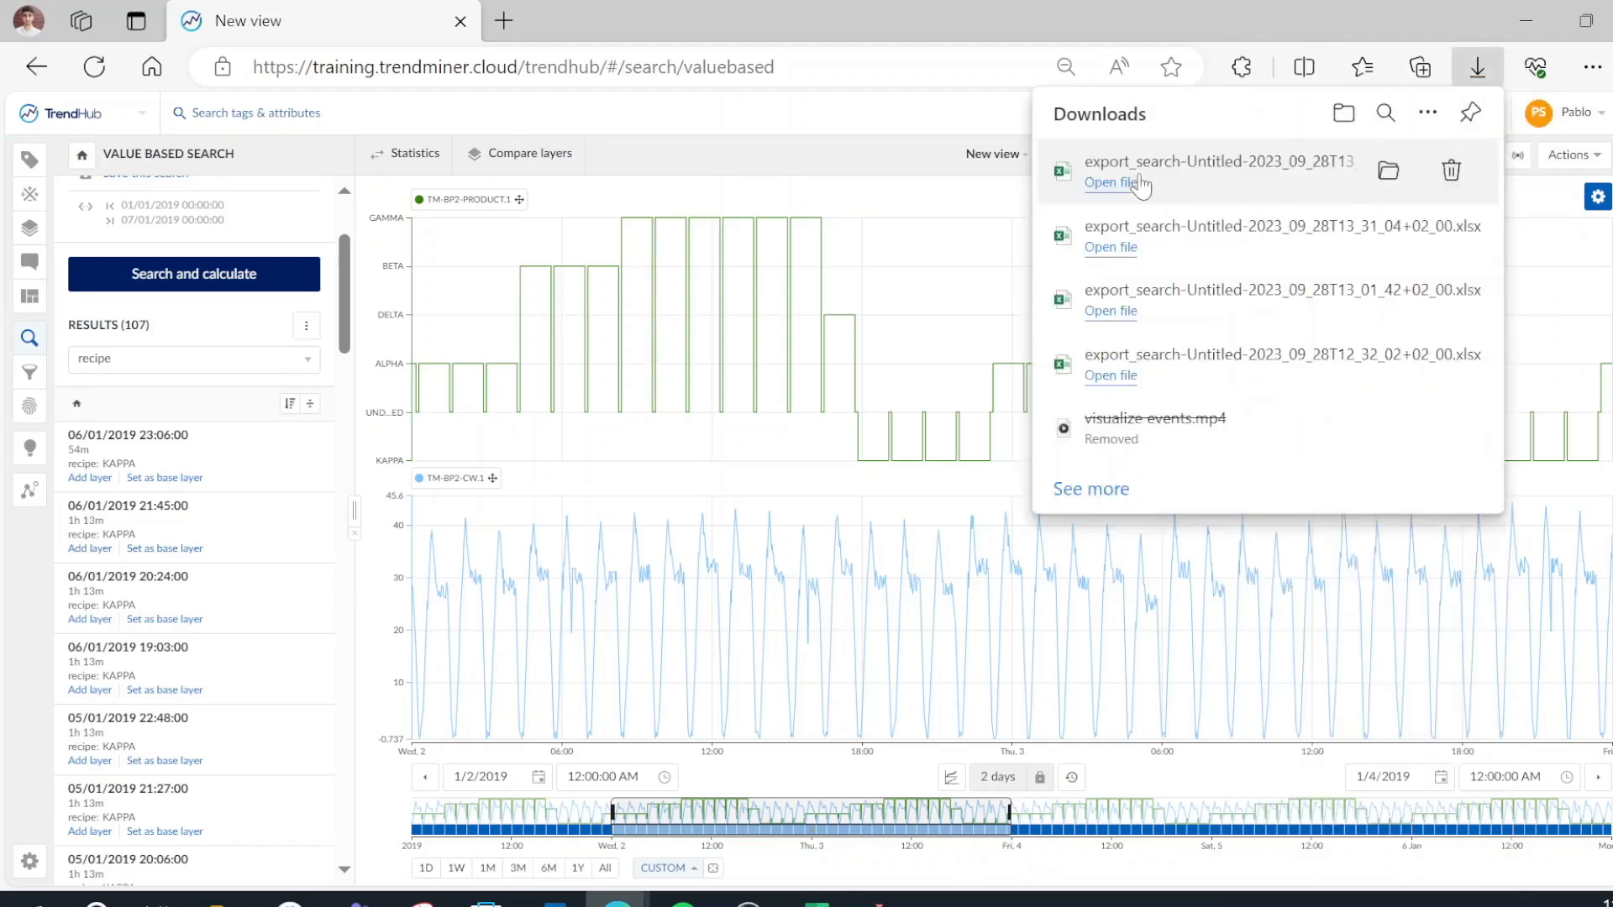
left_click(1109, 182)
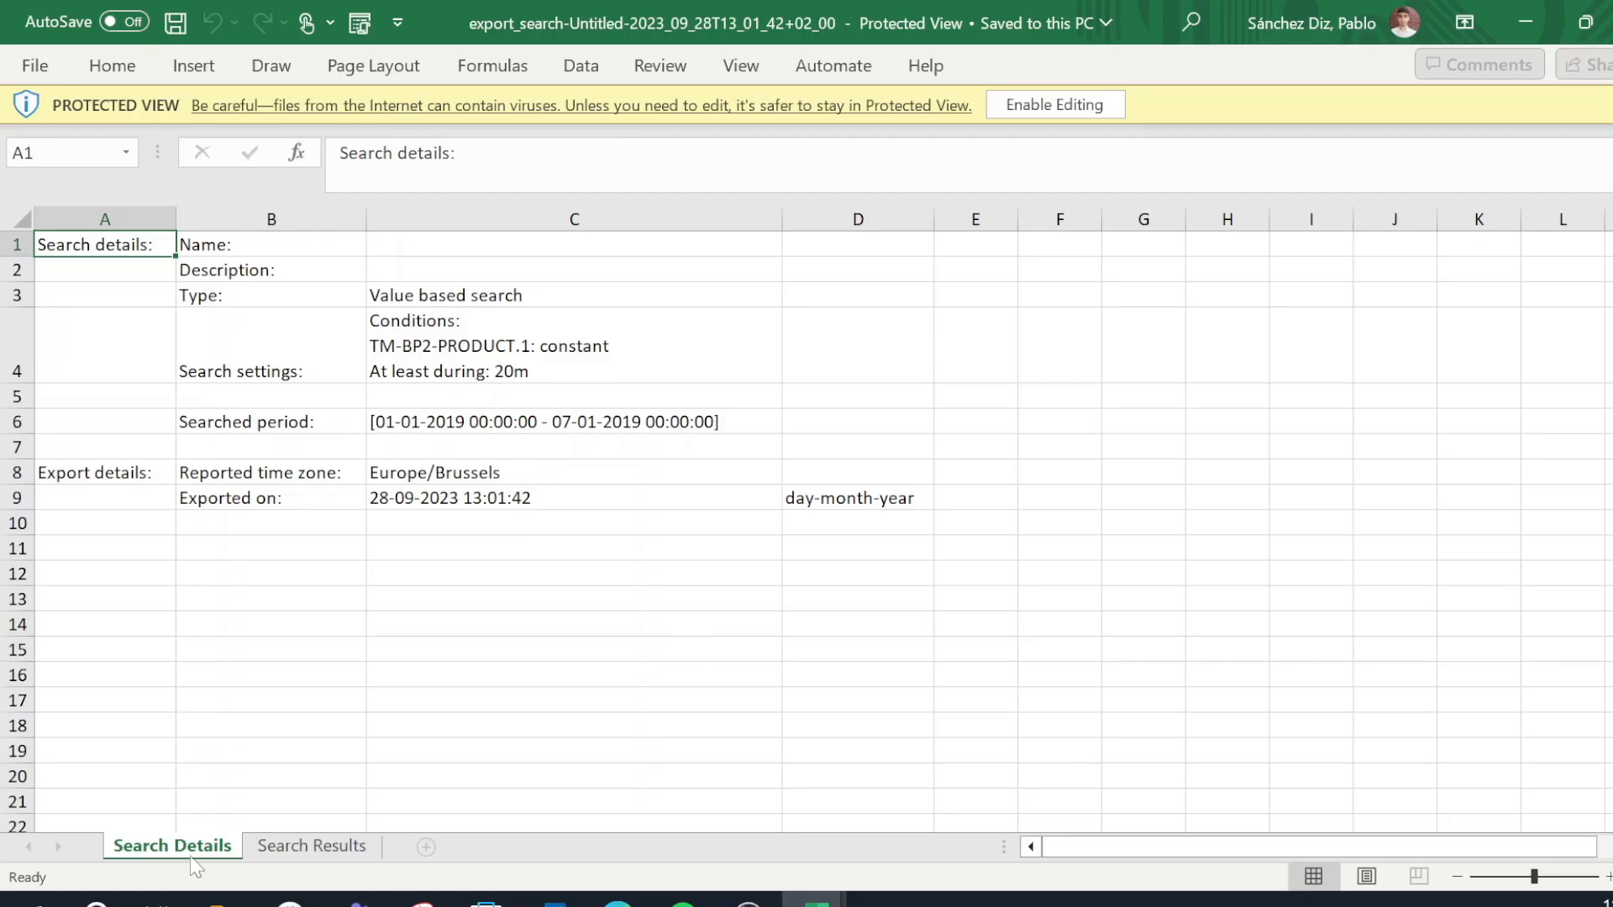
Step: Examine the start date, end date, duration, recipe and cw cons of the batch in row 6 of the Search Results sheet
left_click(305, 846)
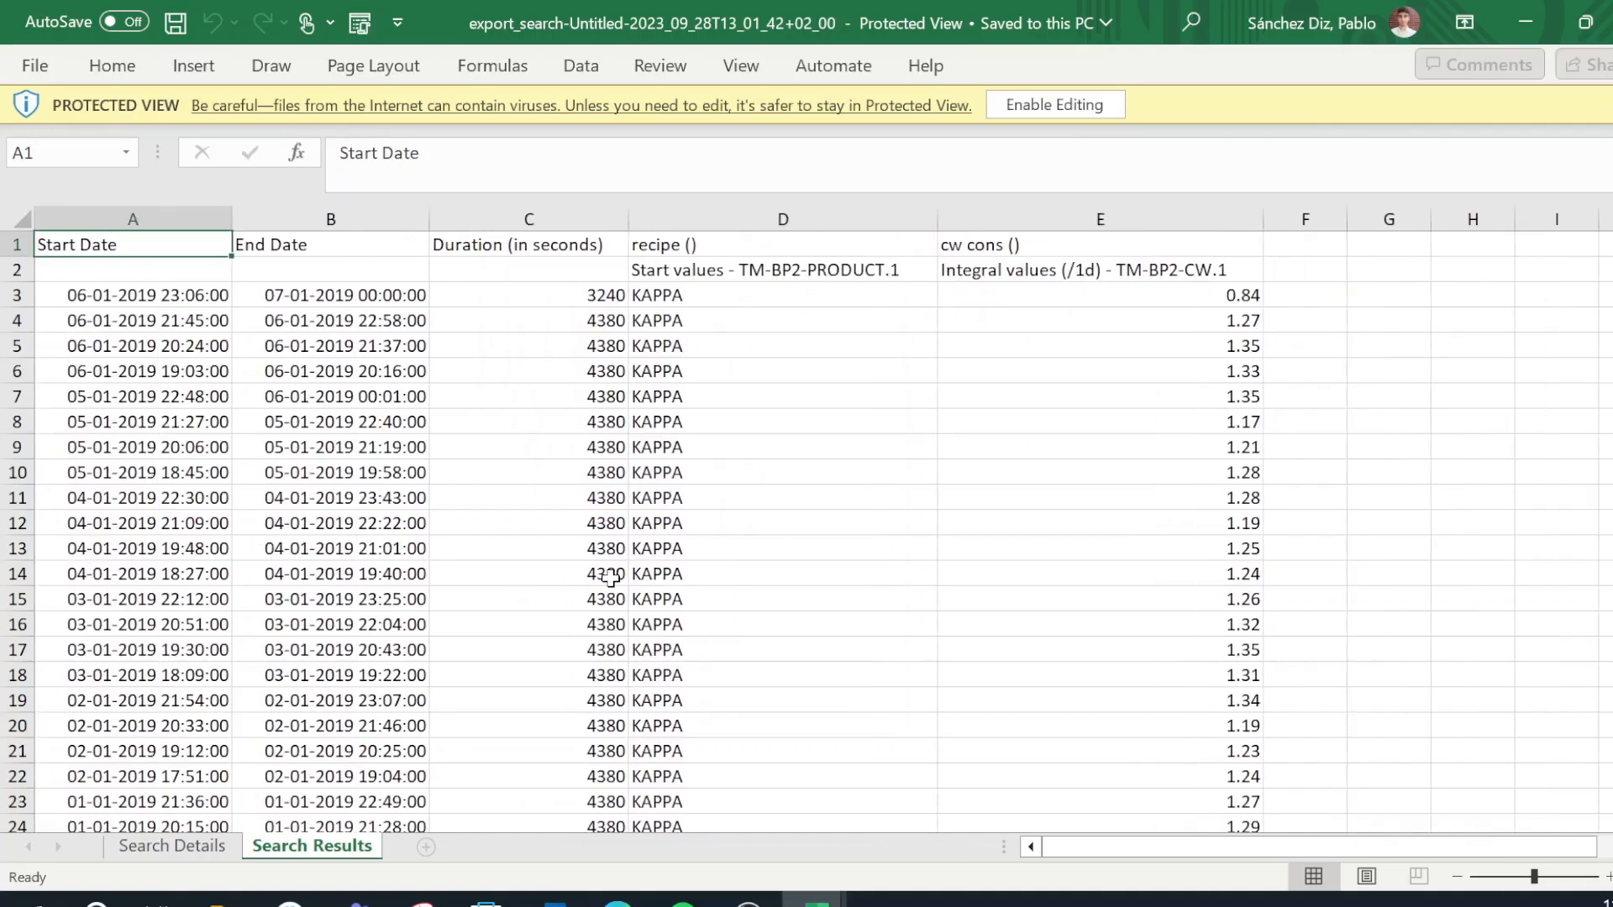
left_click(196, 367)
left_click(385, 370)
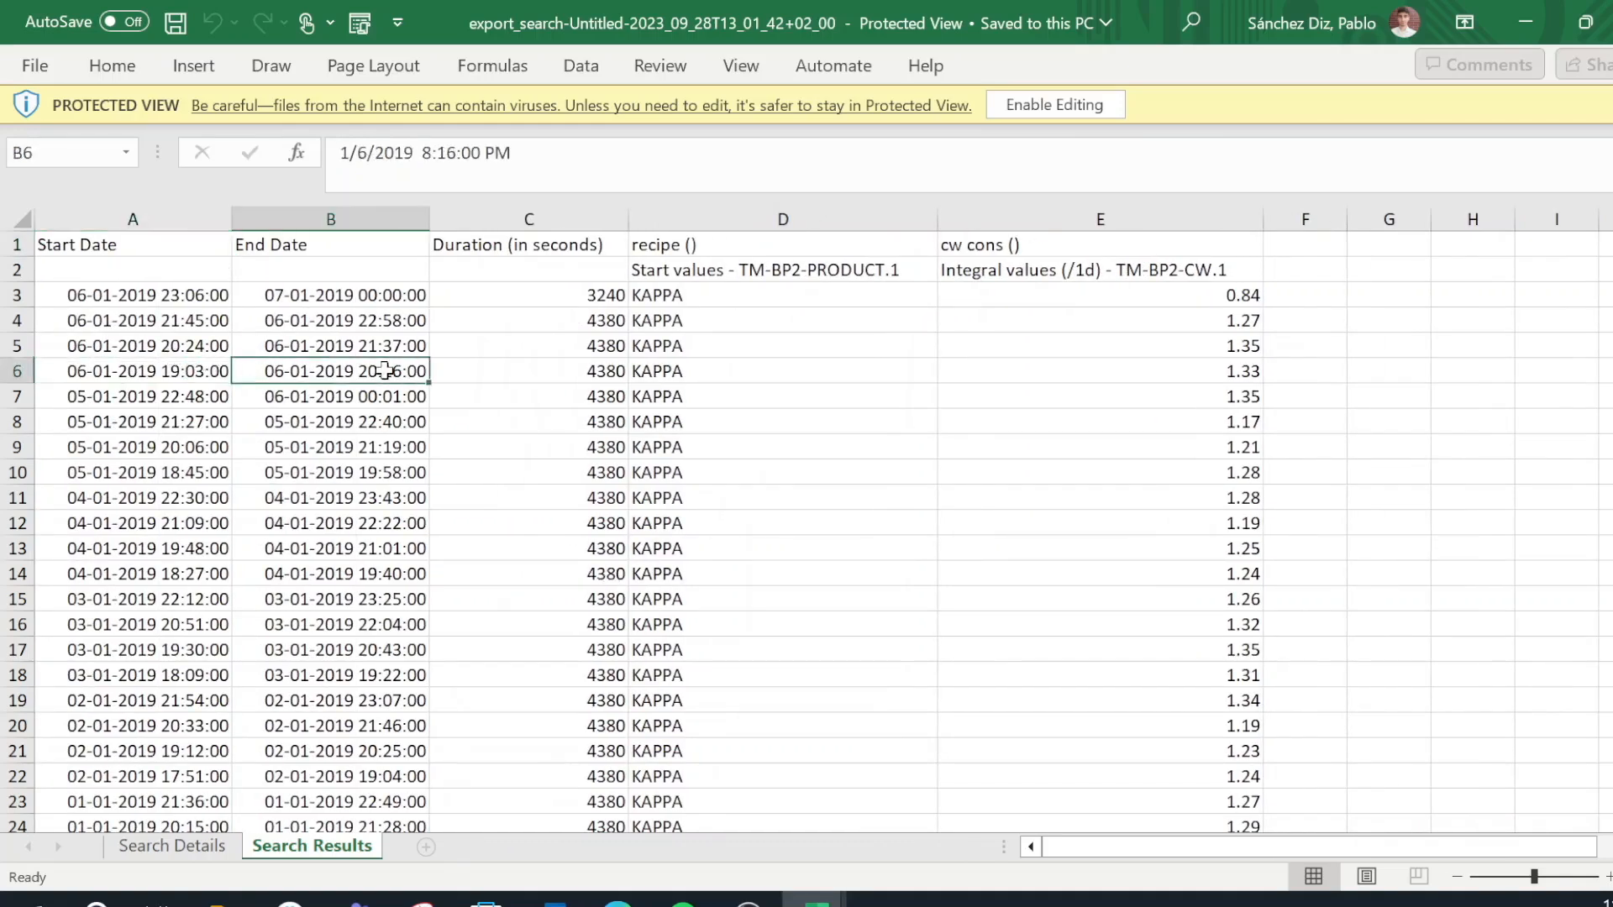
left_click(510, 380)
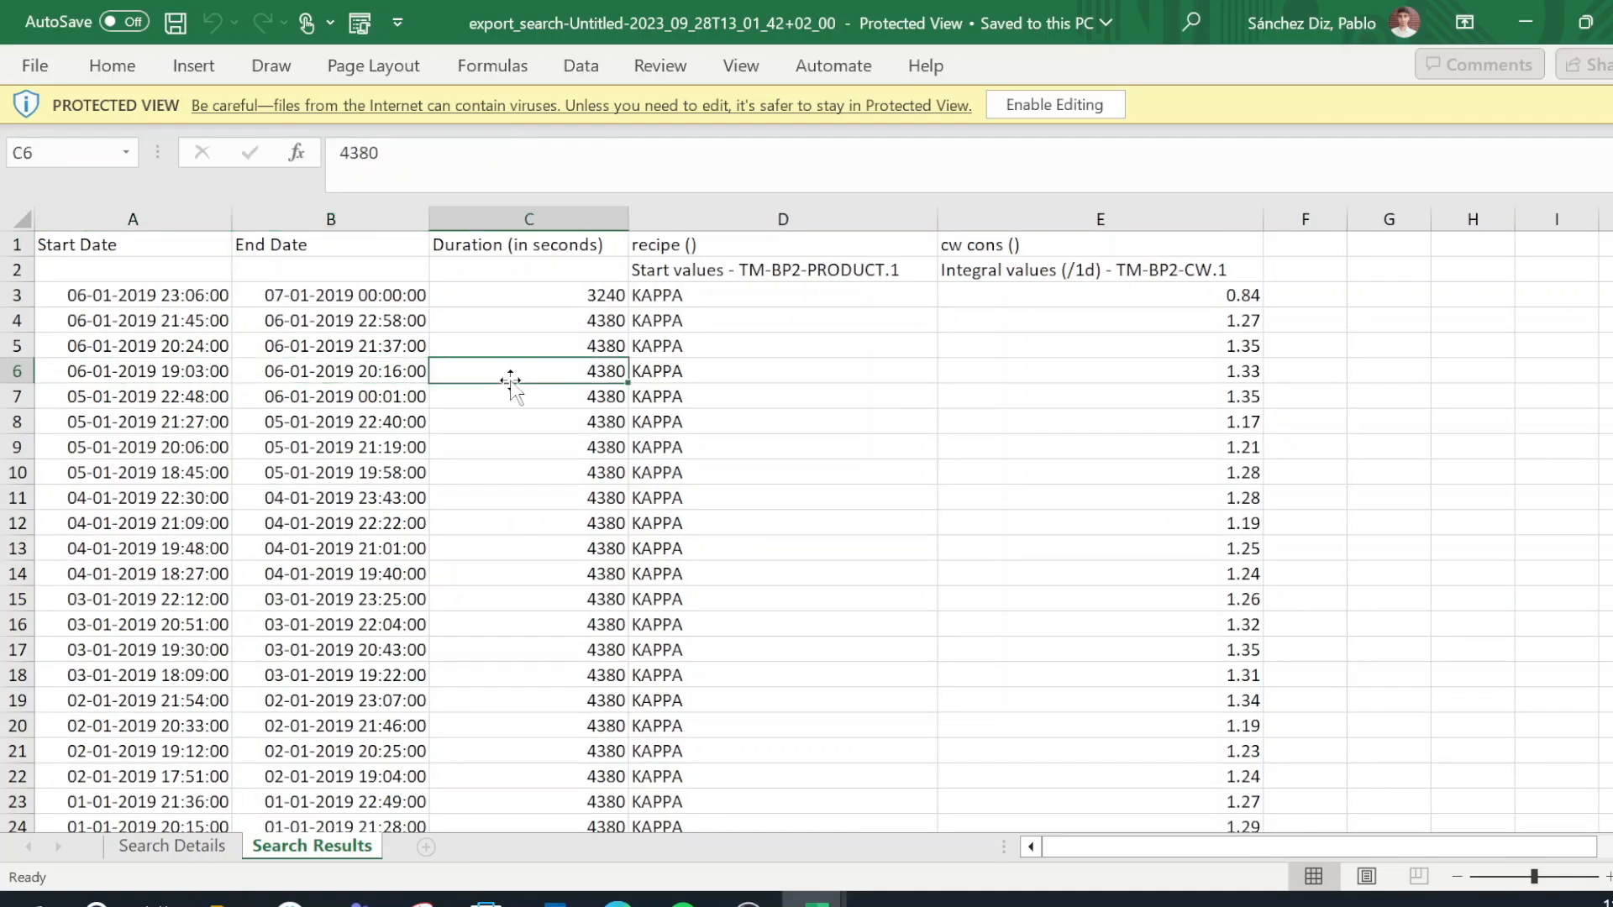
left_click(774, 375)
left_click(1136, 376)
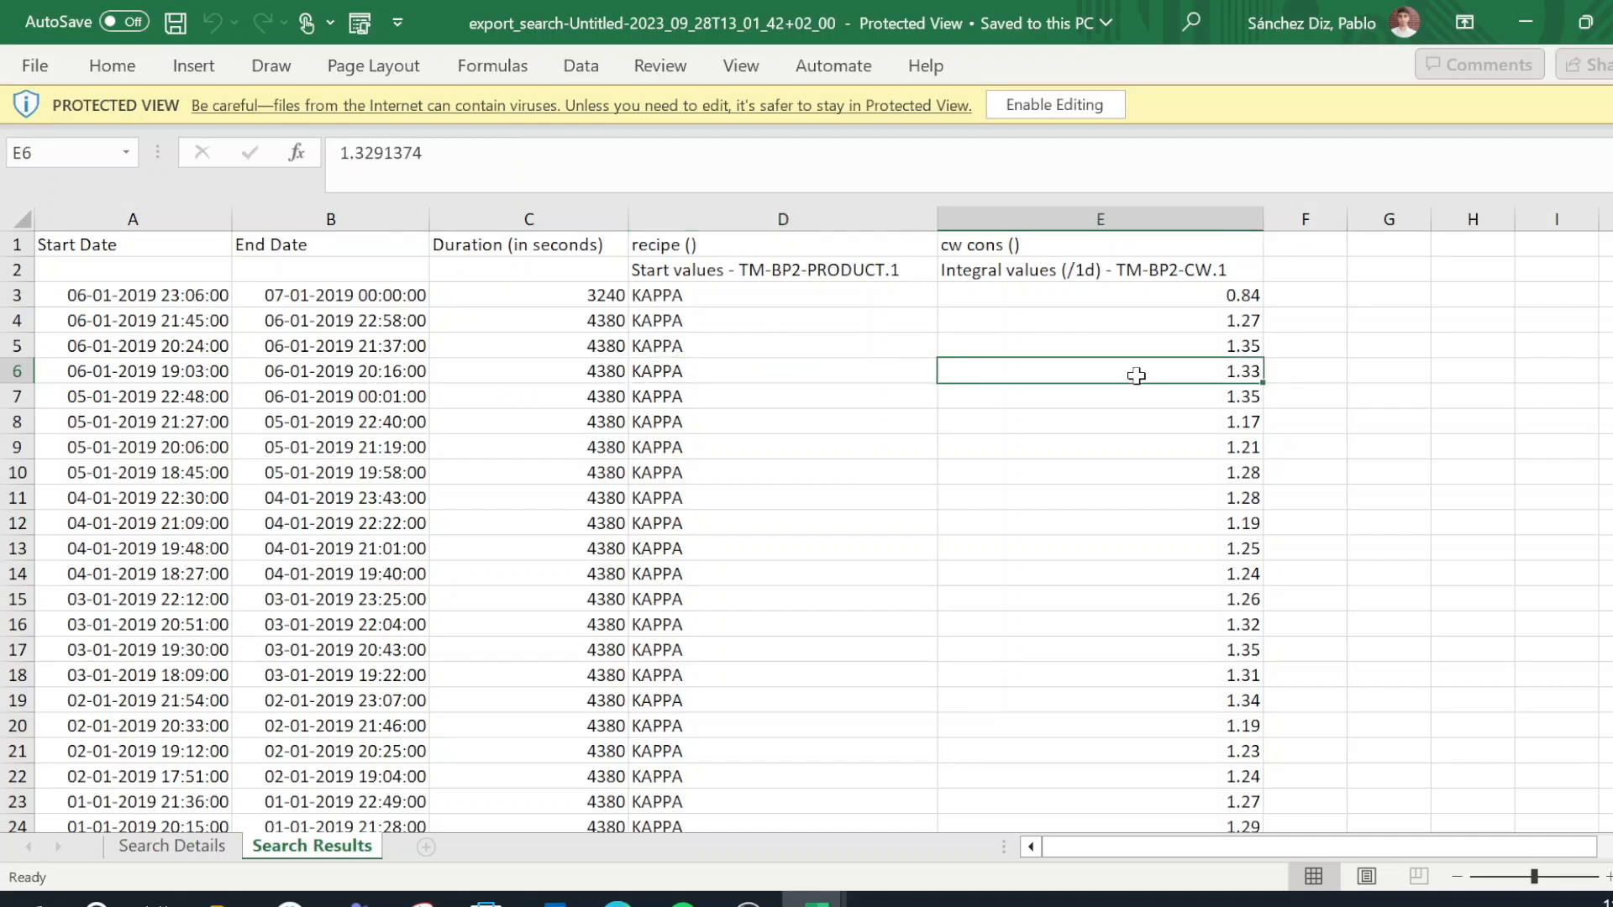
Step: Look through the exported batch rows down to the end of the list, comparing recipe and cw cons values
scroll(766, 628, "down", 3)
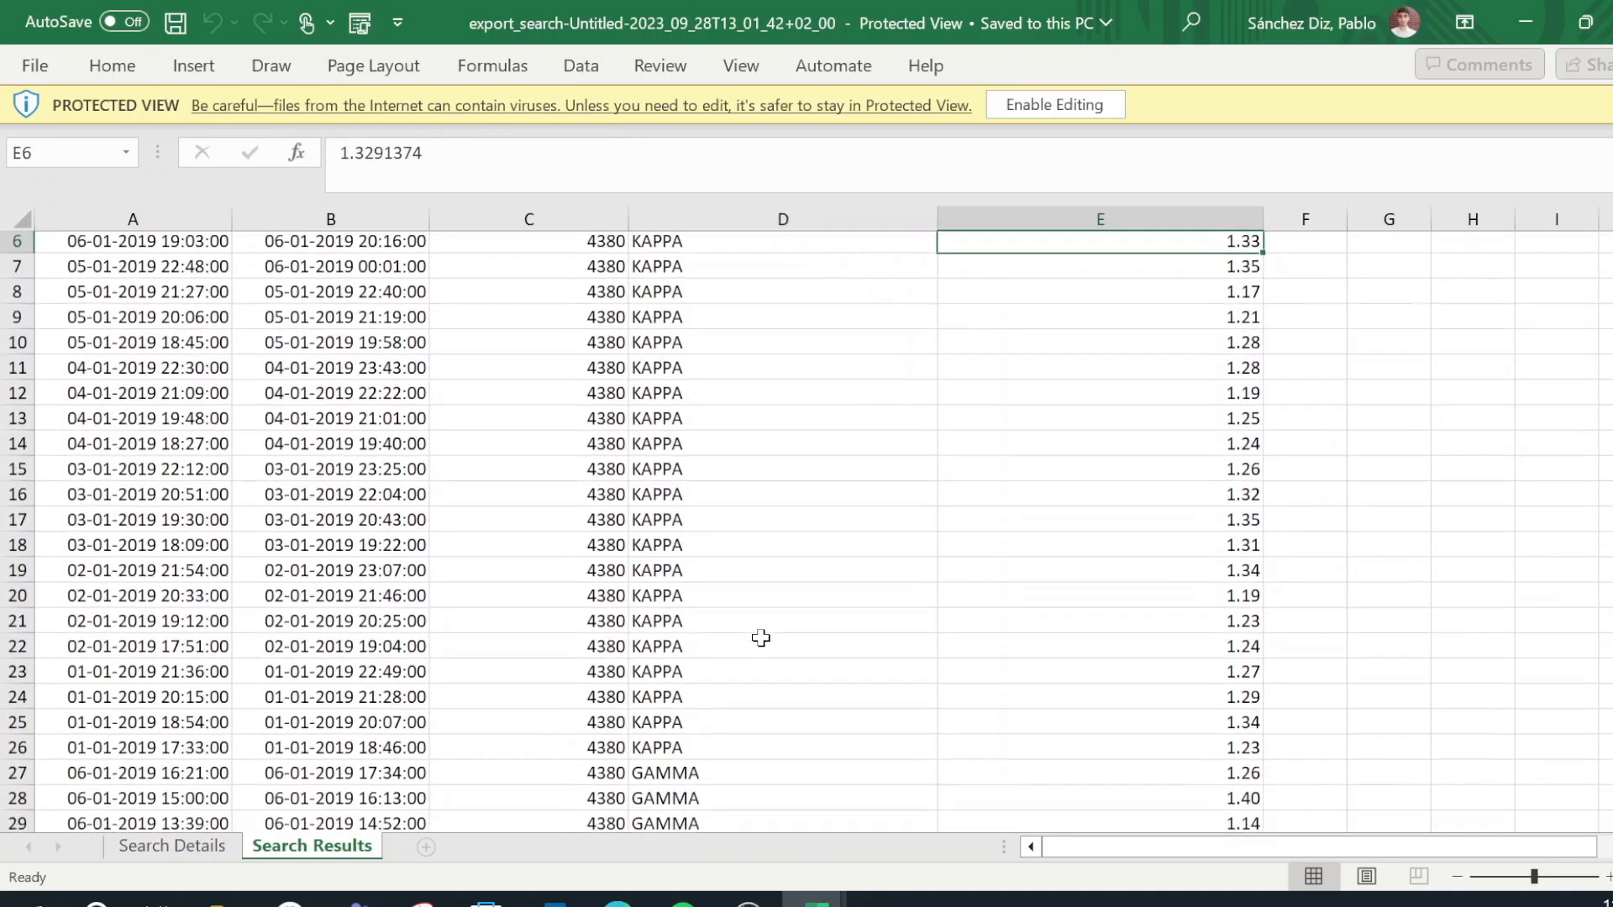
scroll(765, 632, "down", 3, "ctrl")
left_click_drag(580, 721, 879, 275)
left_click(1168, 559)
scroll(986, 667, "down", 20)
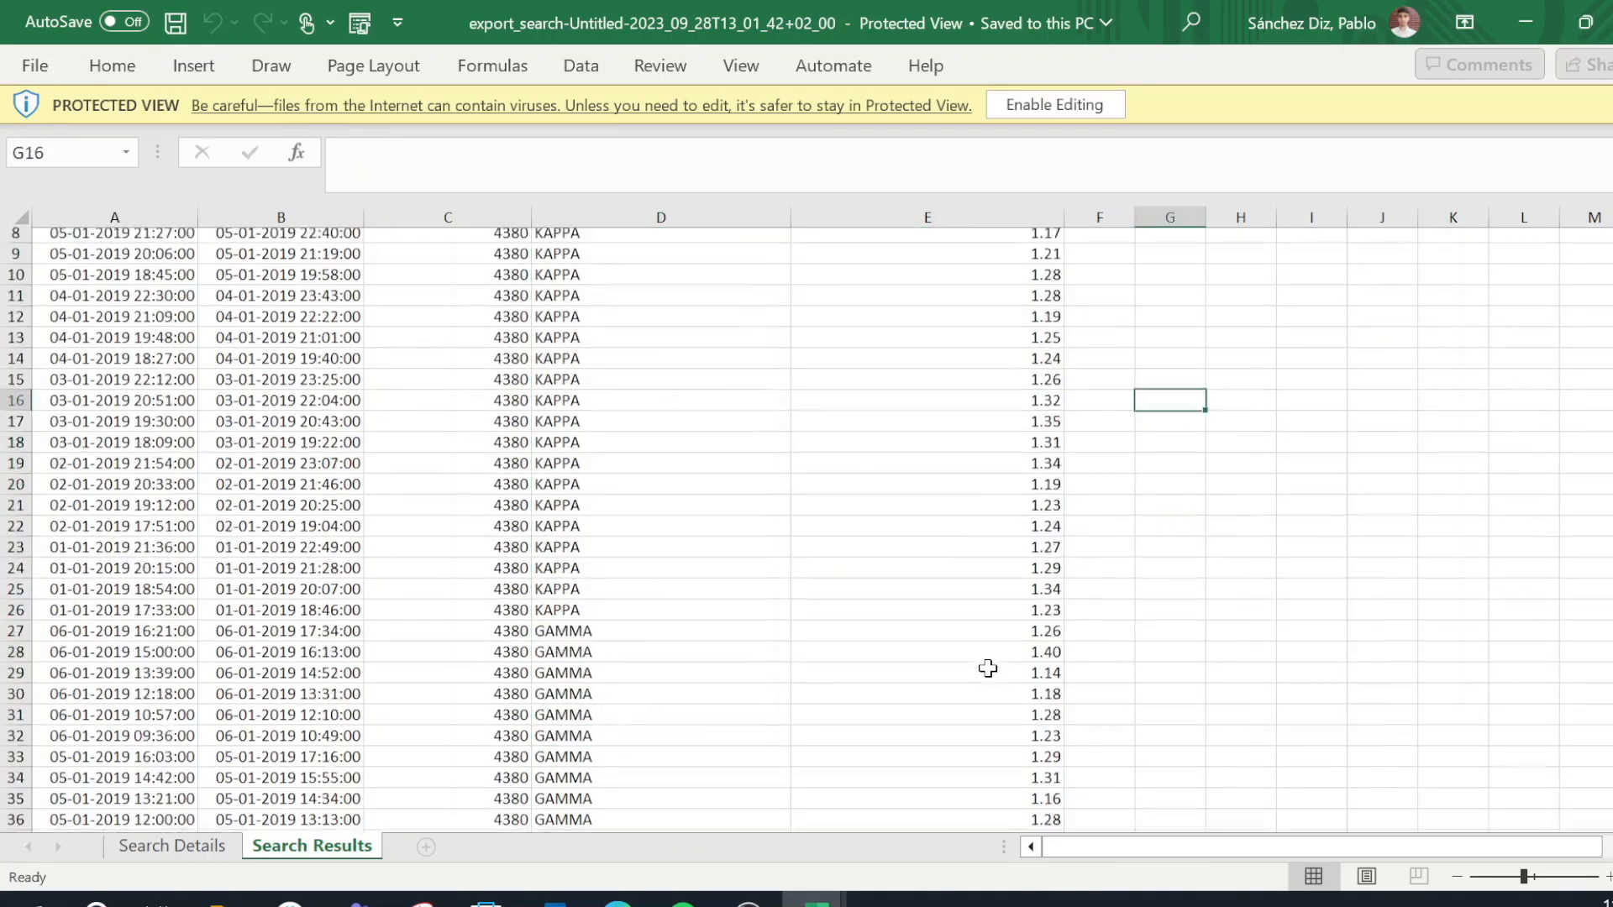
scroll(987, 667, "down", 13)
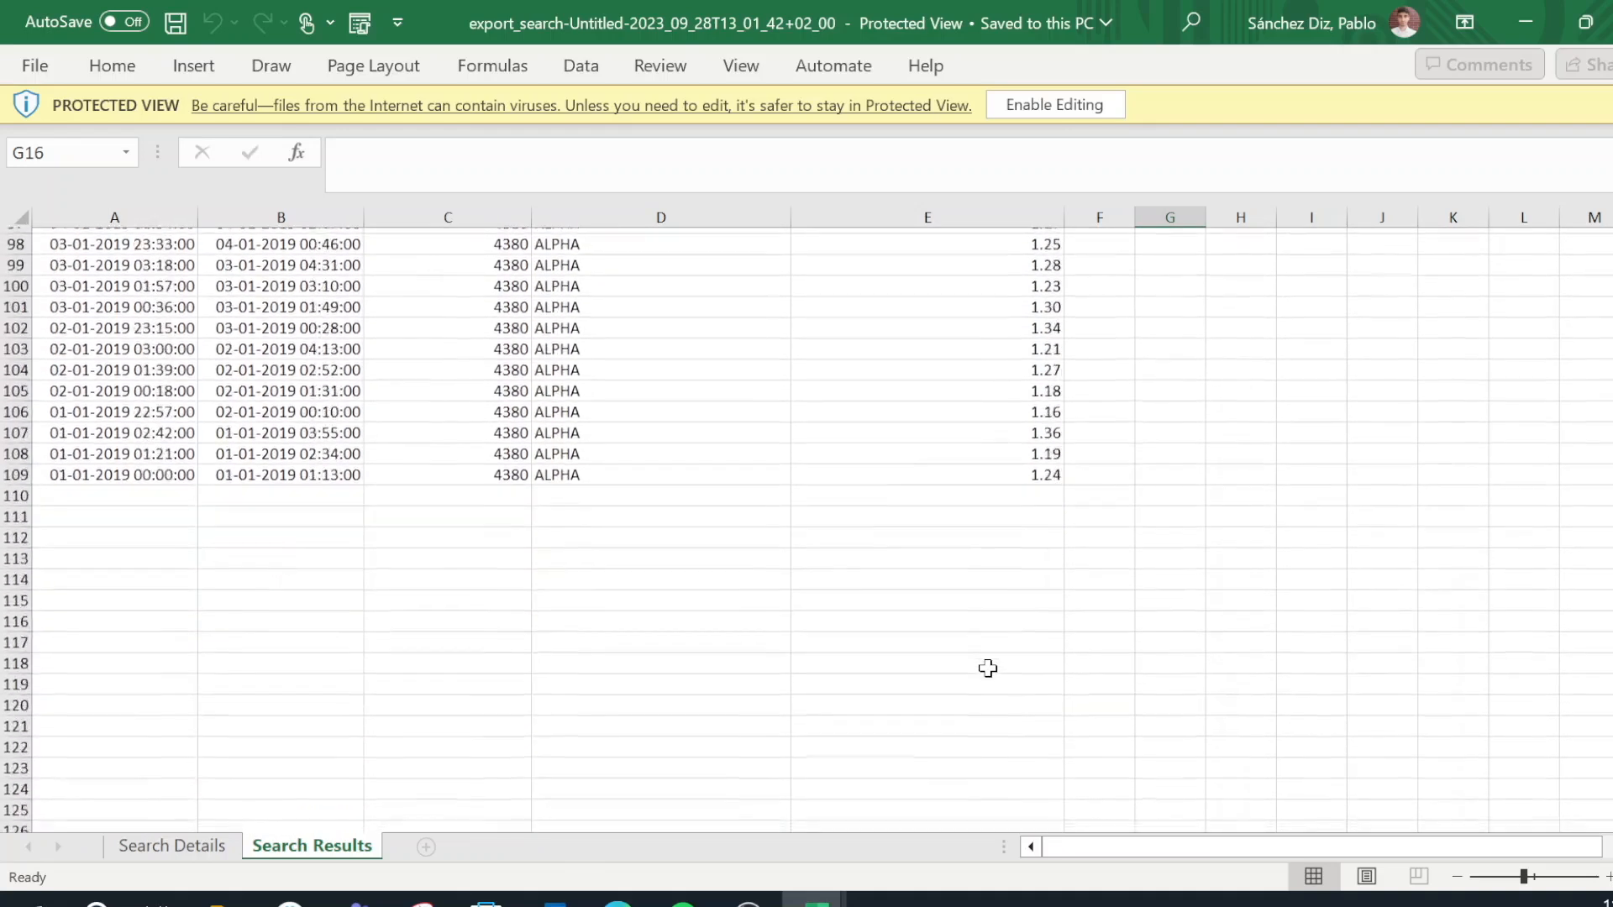
scroll(987, 667, "up", 5)
scroll(988, 668, "up", 1)
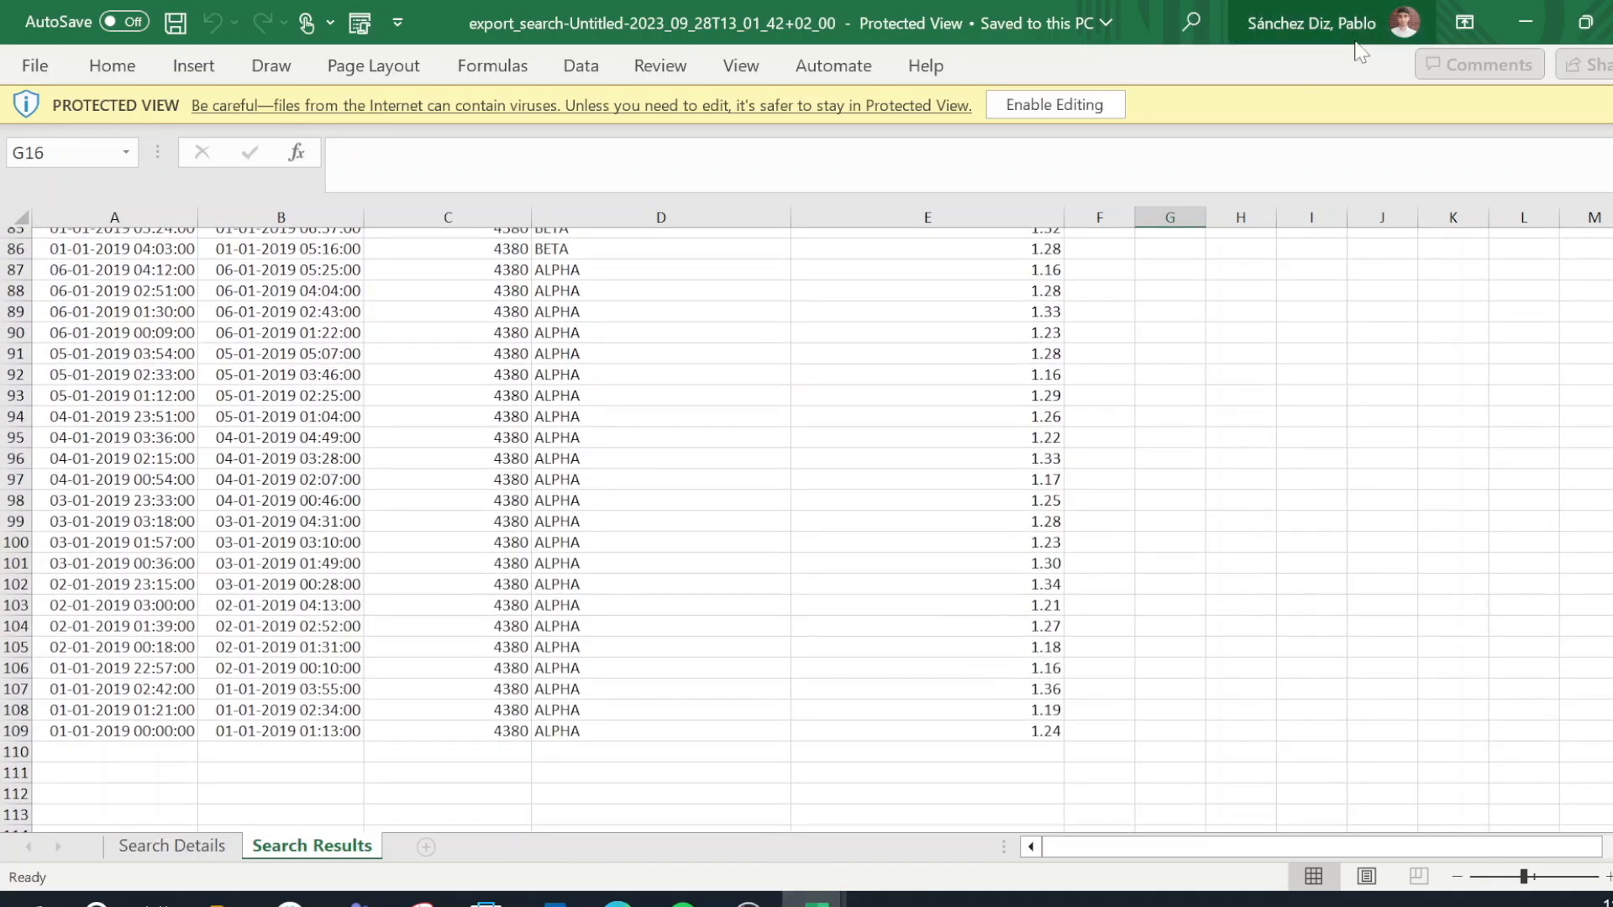
Step: Minimize the open Excel workbooks to return to TrendHub, and show the TM_day_Europe_Brussels tag in the chart
left_click(1521, 22)
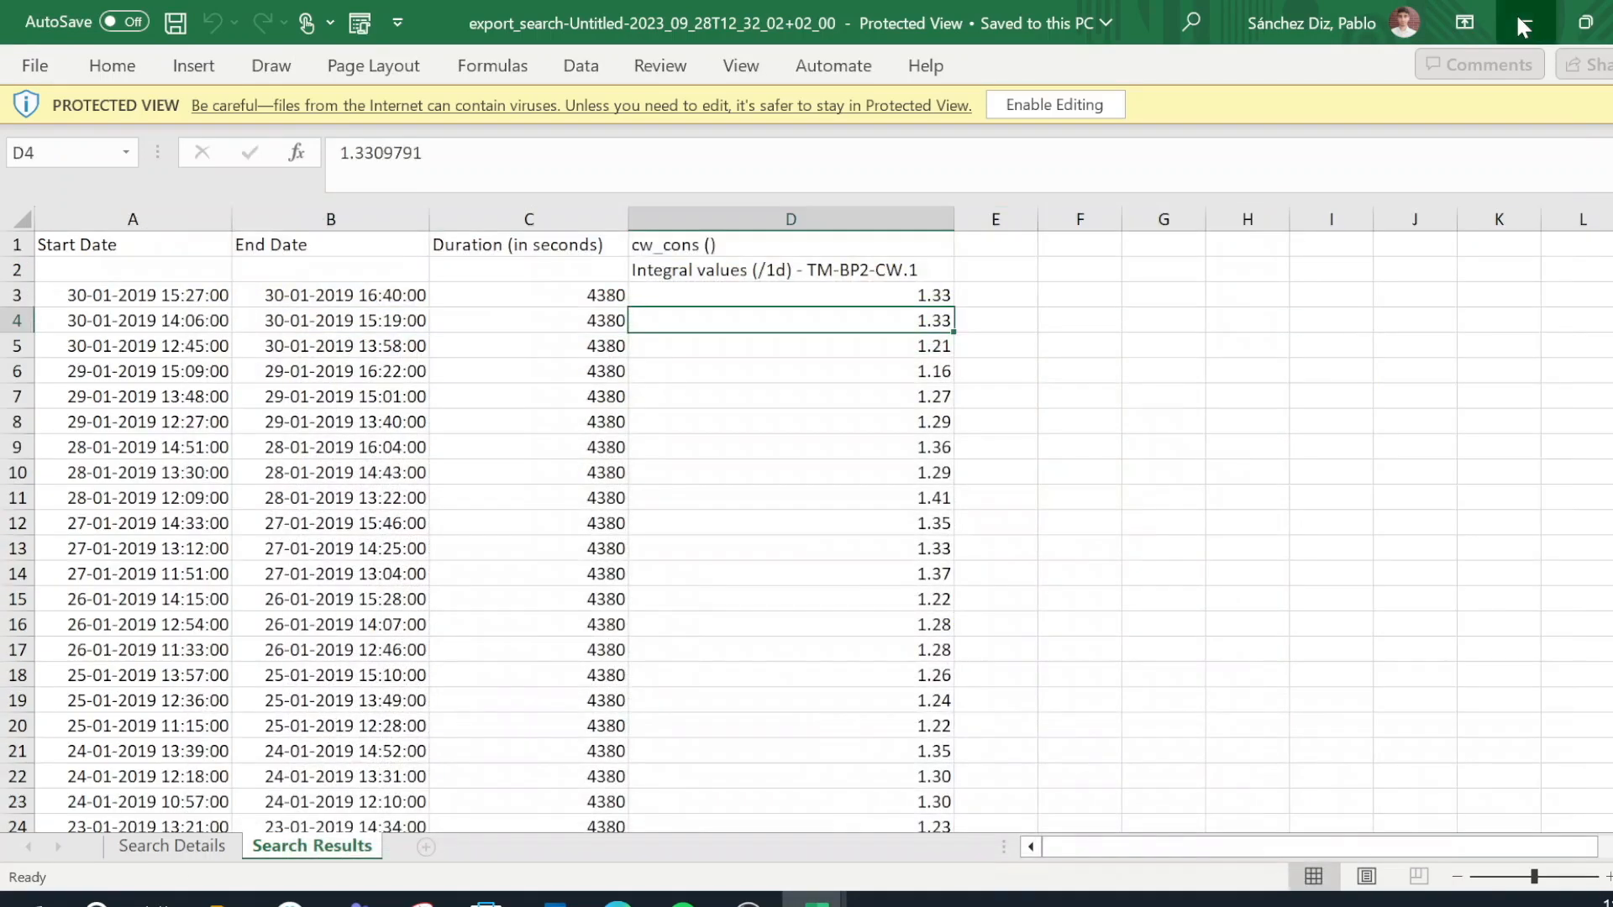
left_click(1519, 20)
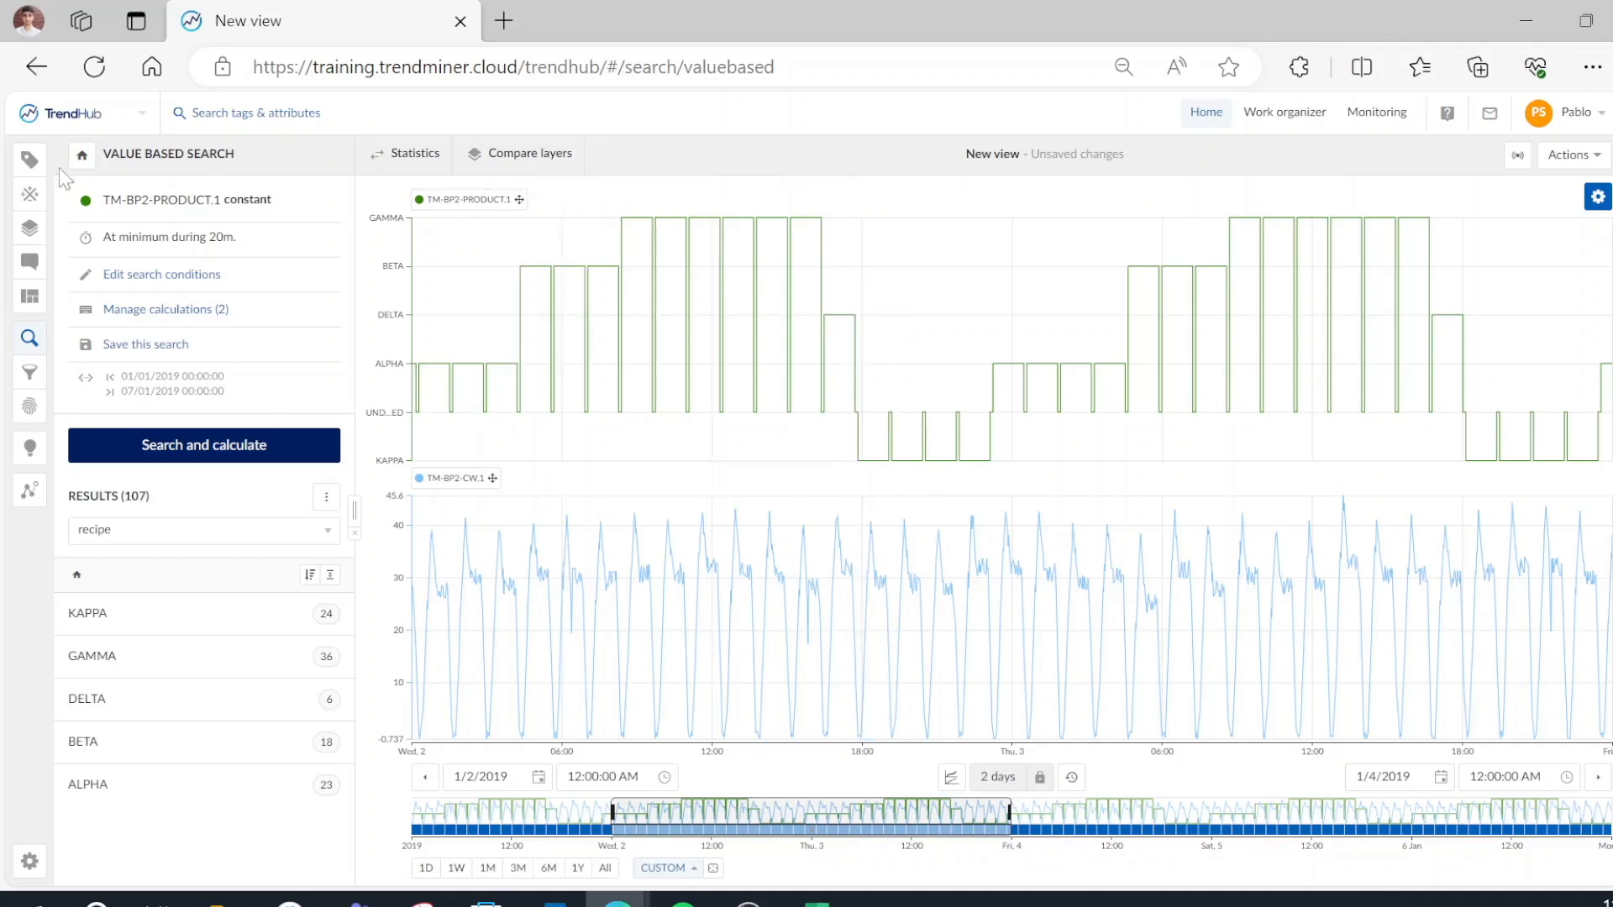
left_click(29, 160)
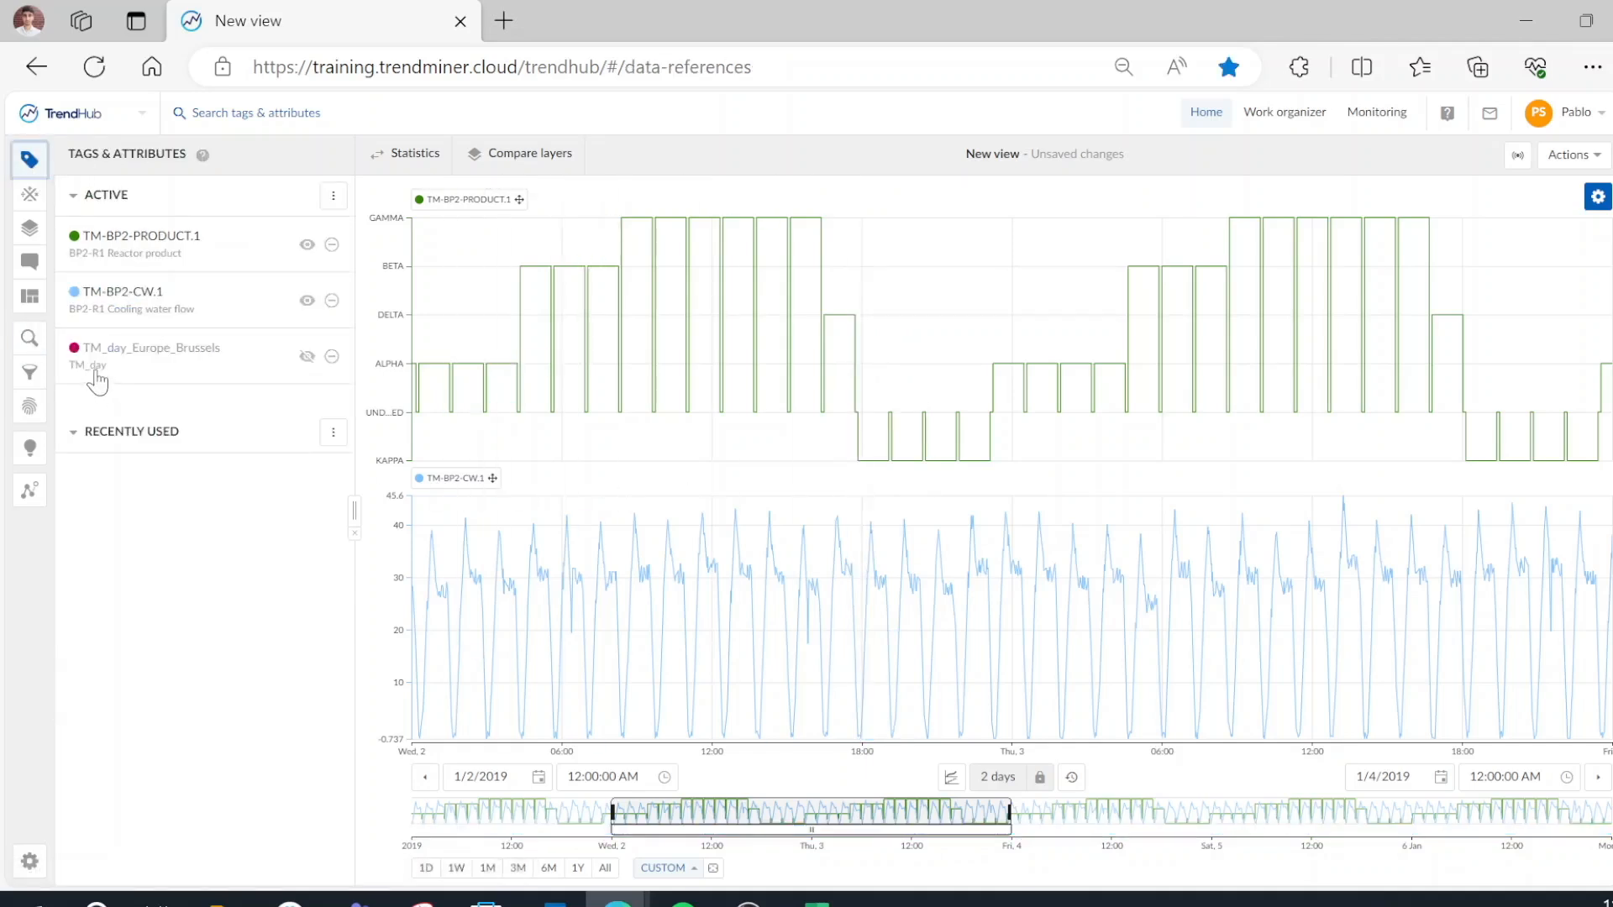
left_click(308, 356)
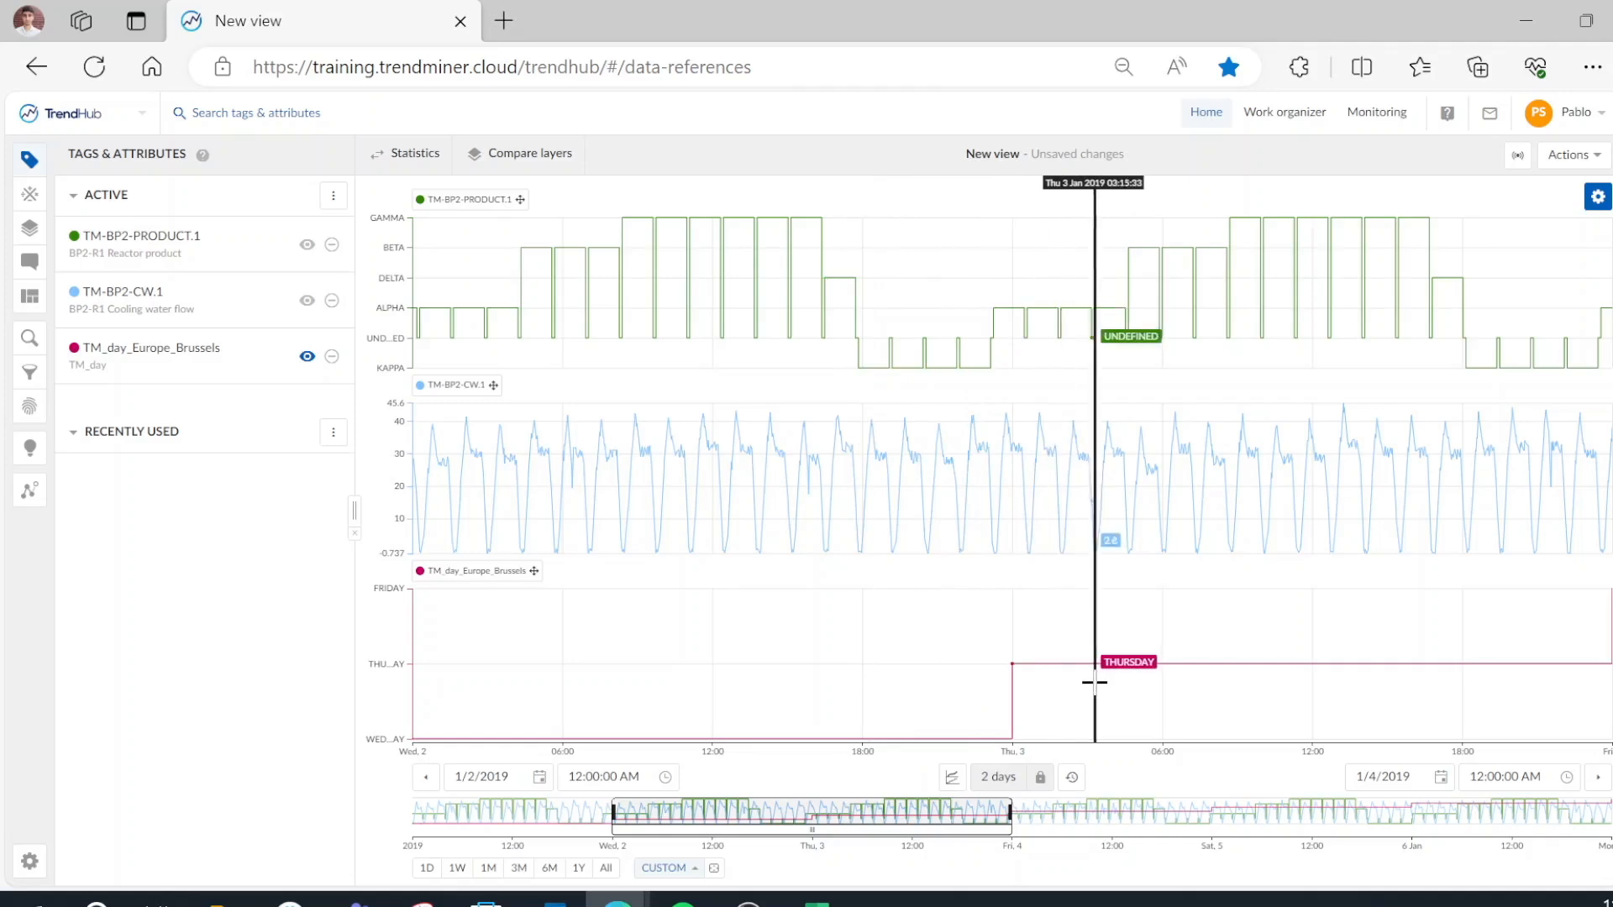
Step: Change the value based search condition to TM_day_Europe_Brussels Constant and run the search with its calculations
left_click(30, 339)
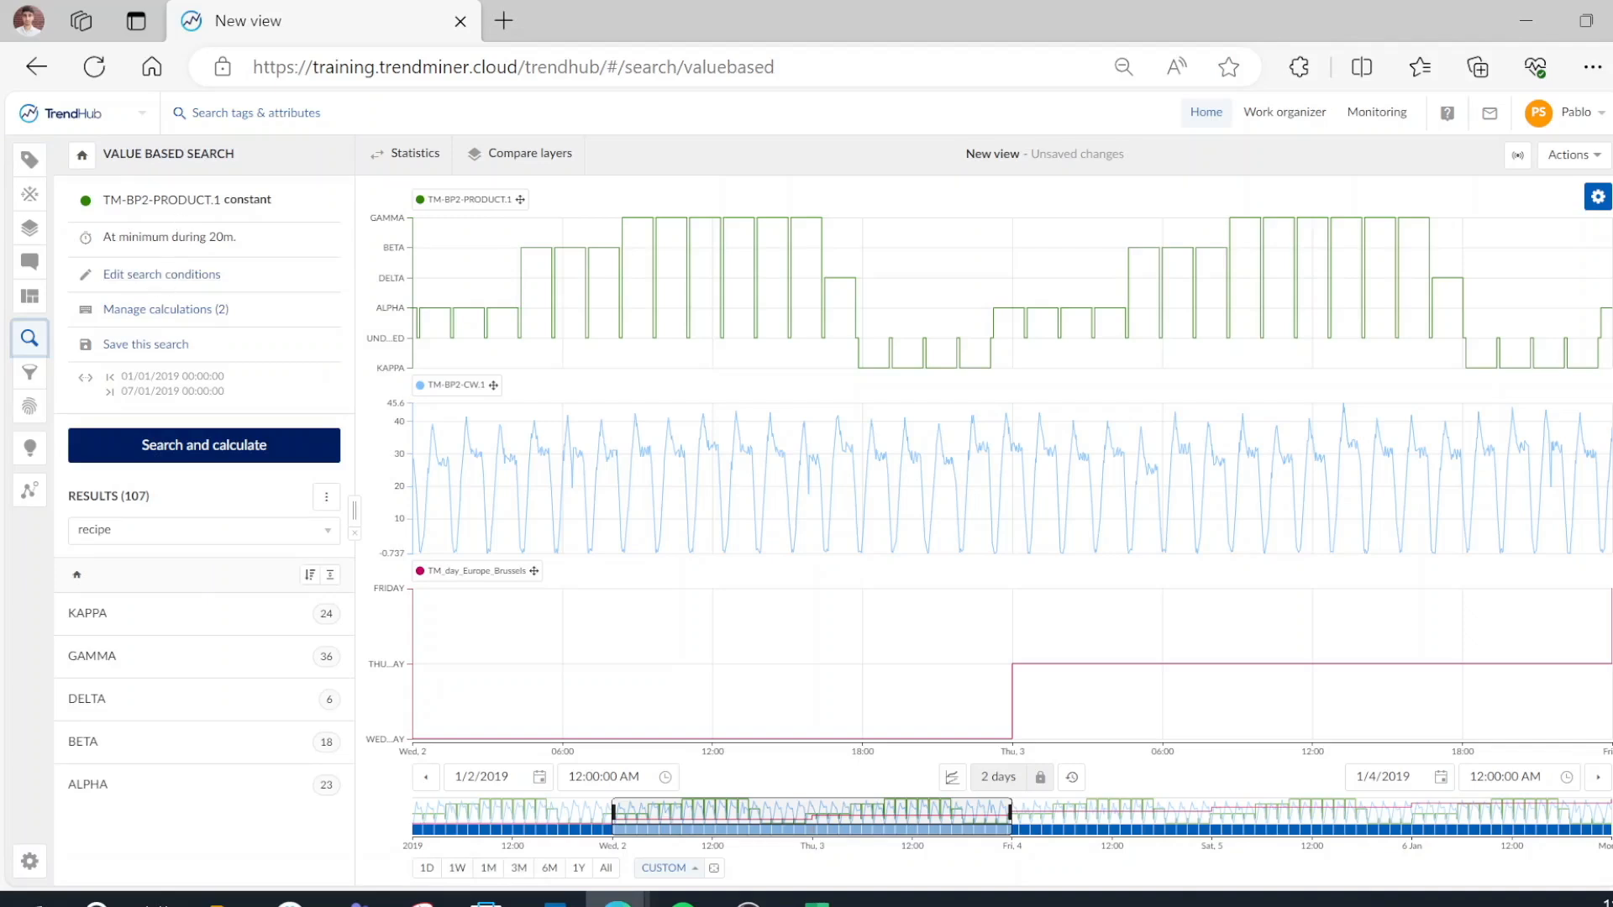
left_click(156, 274)
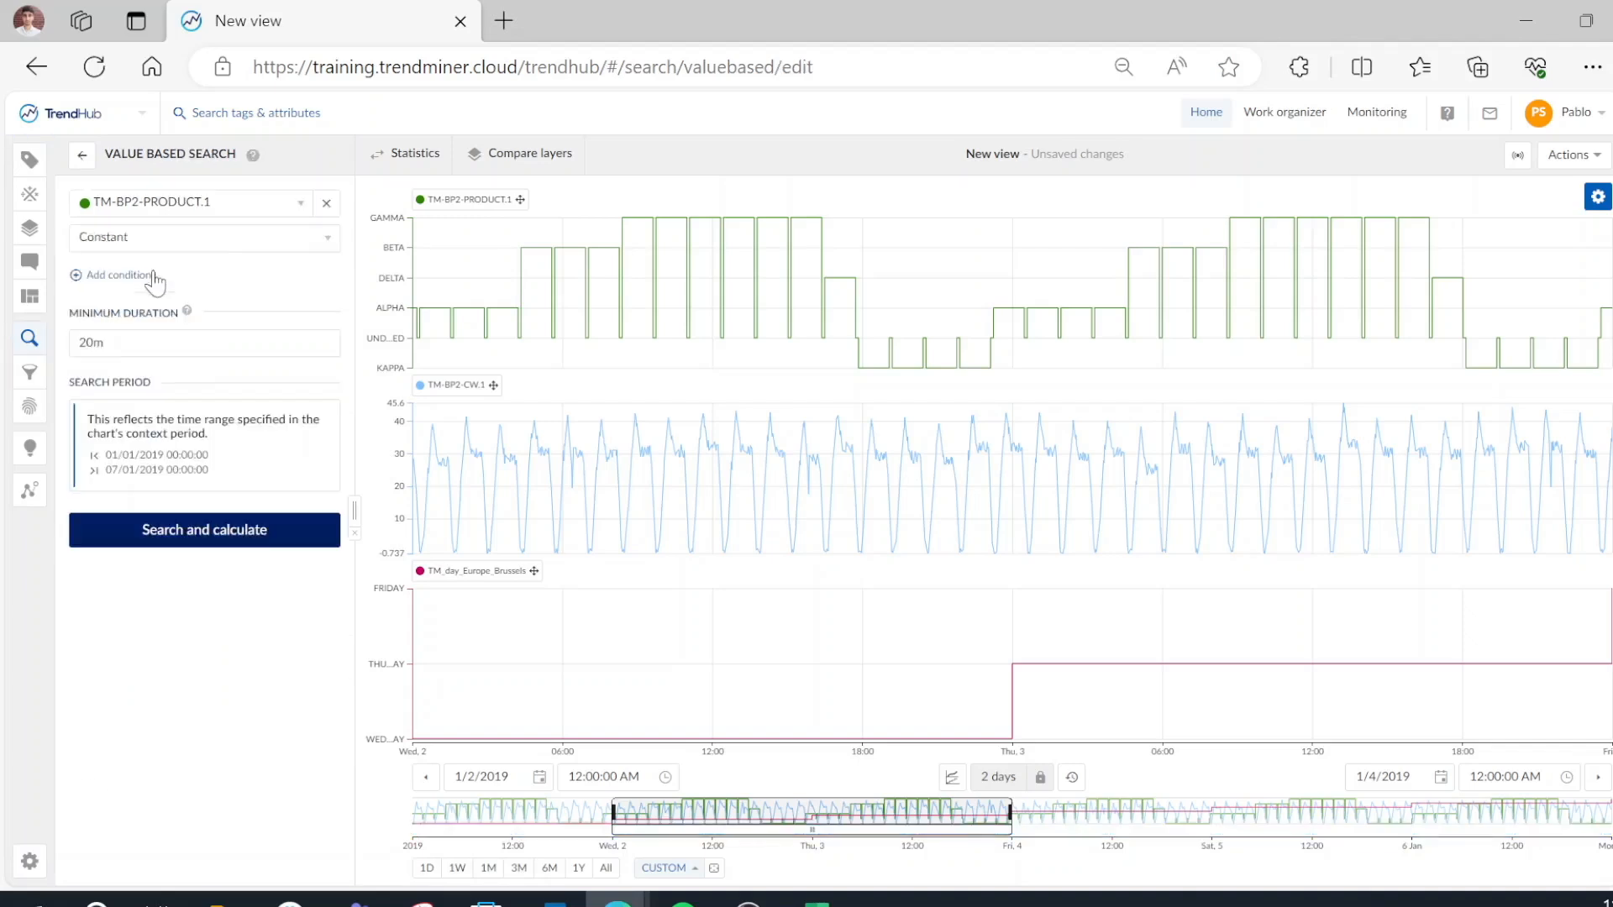
left_click(180, 215)
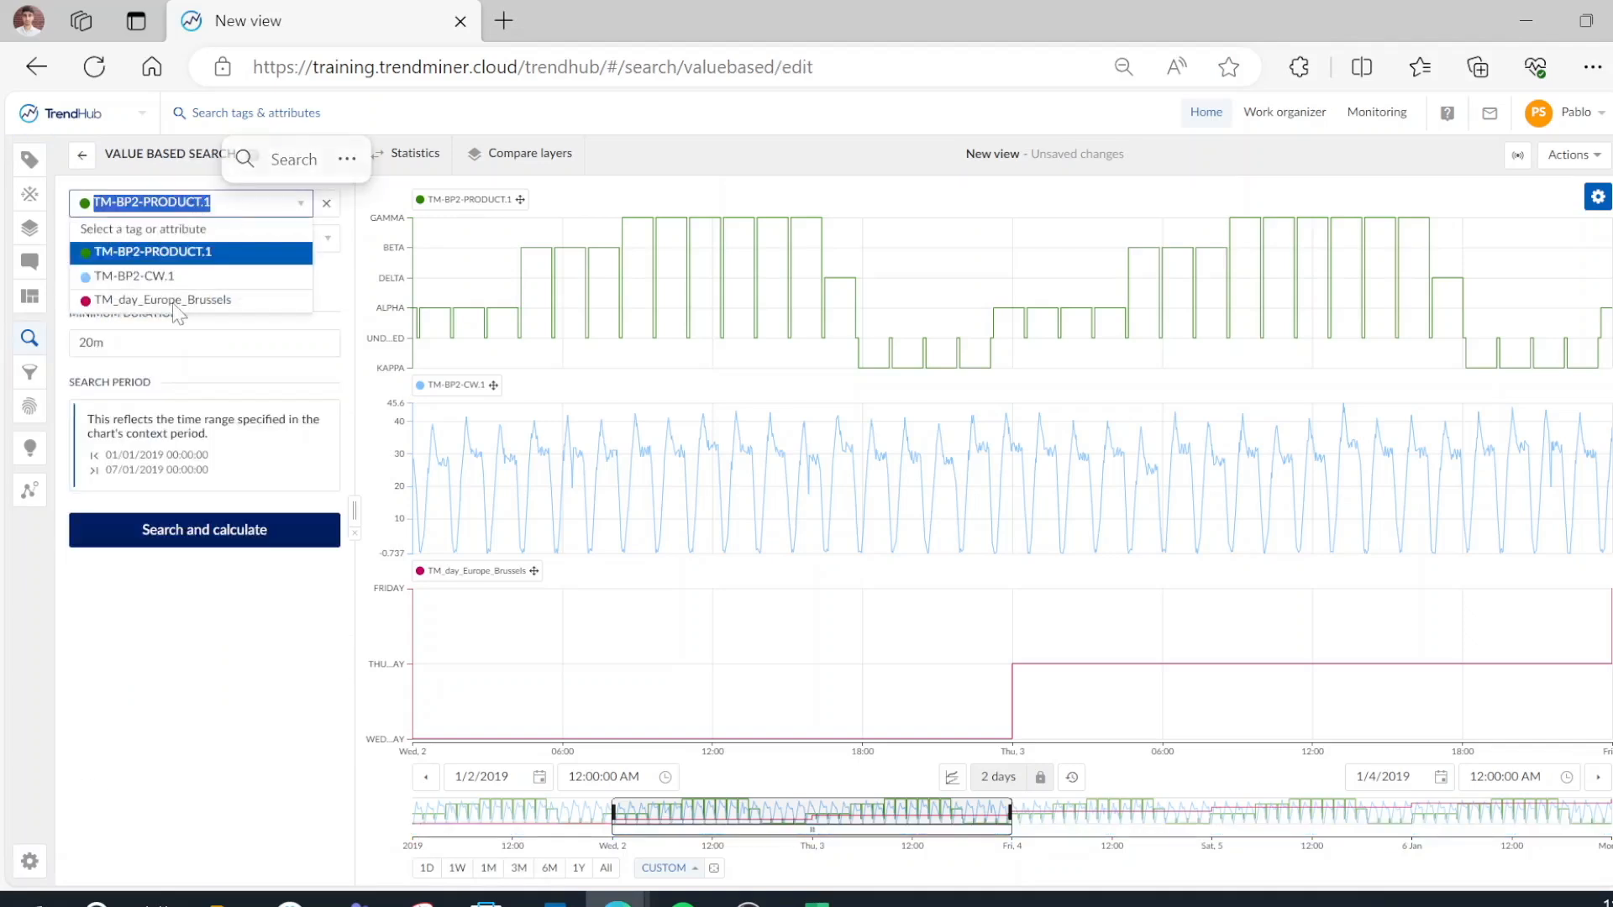
left_click(175, 303)
left_click(164, 240)
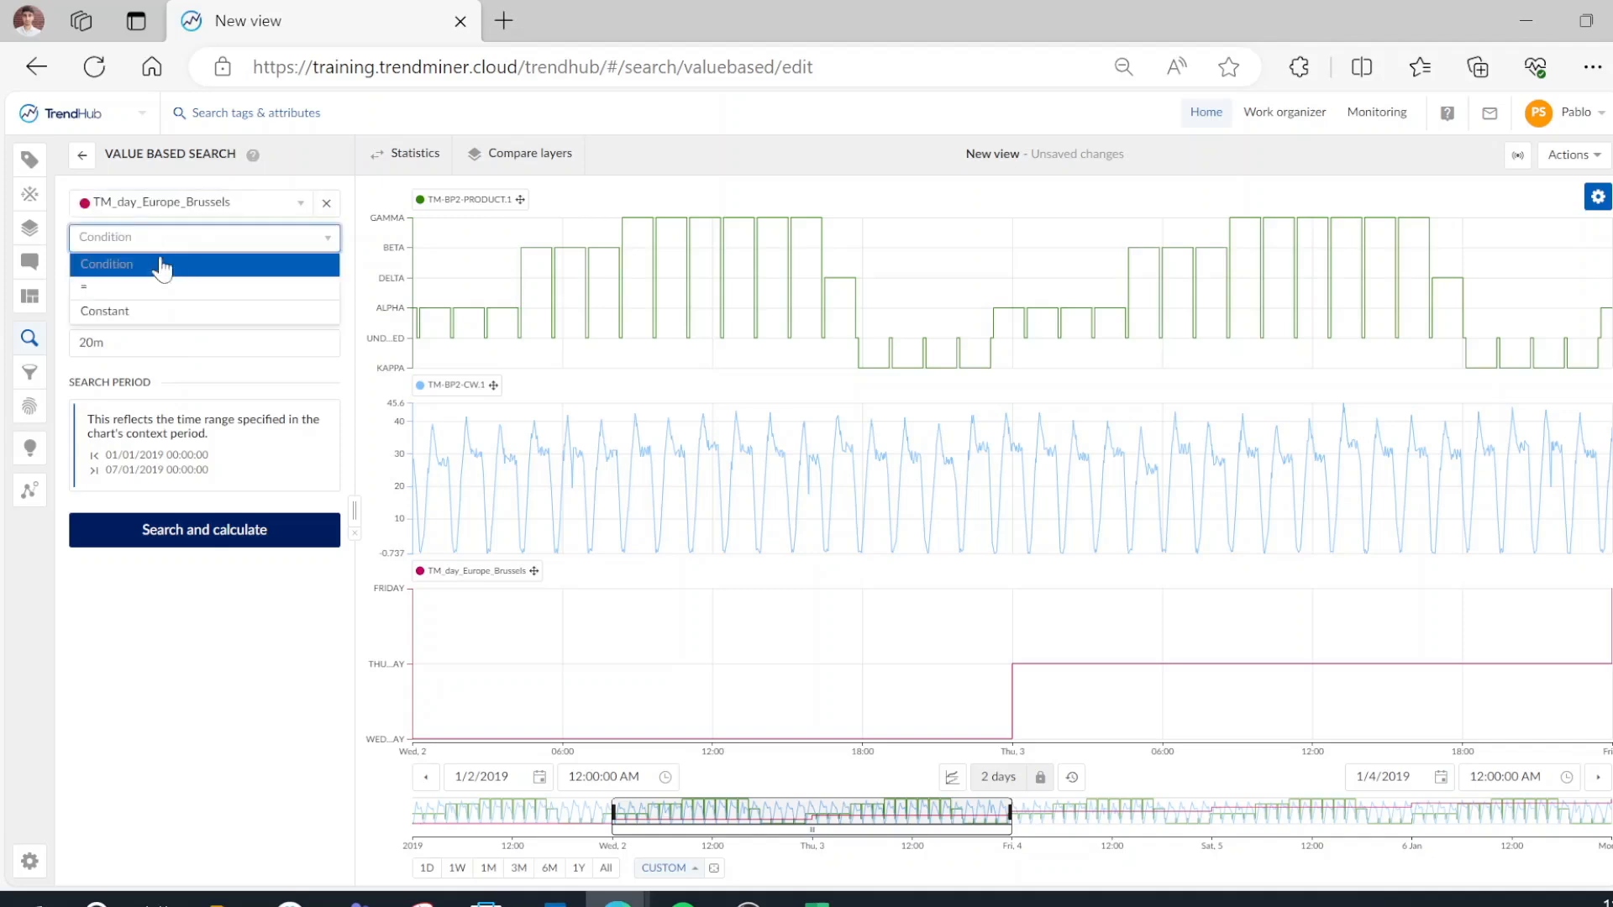
left_click(140, 313)
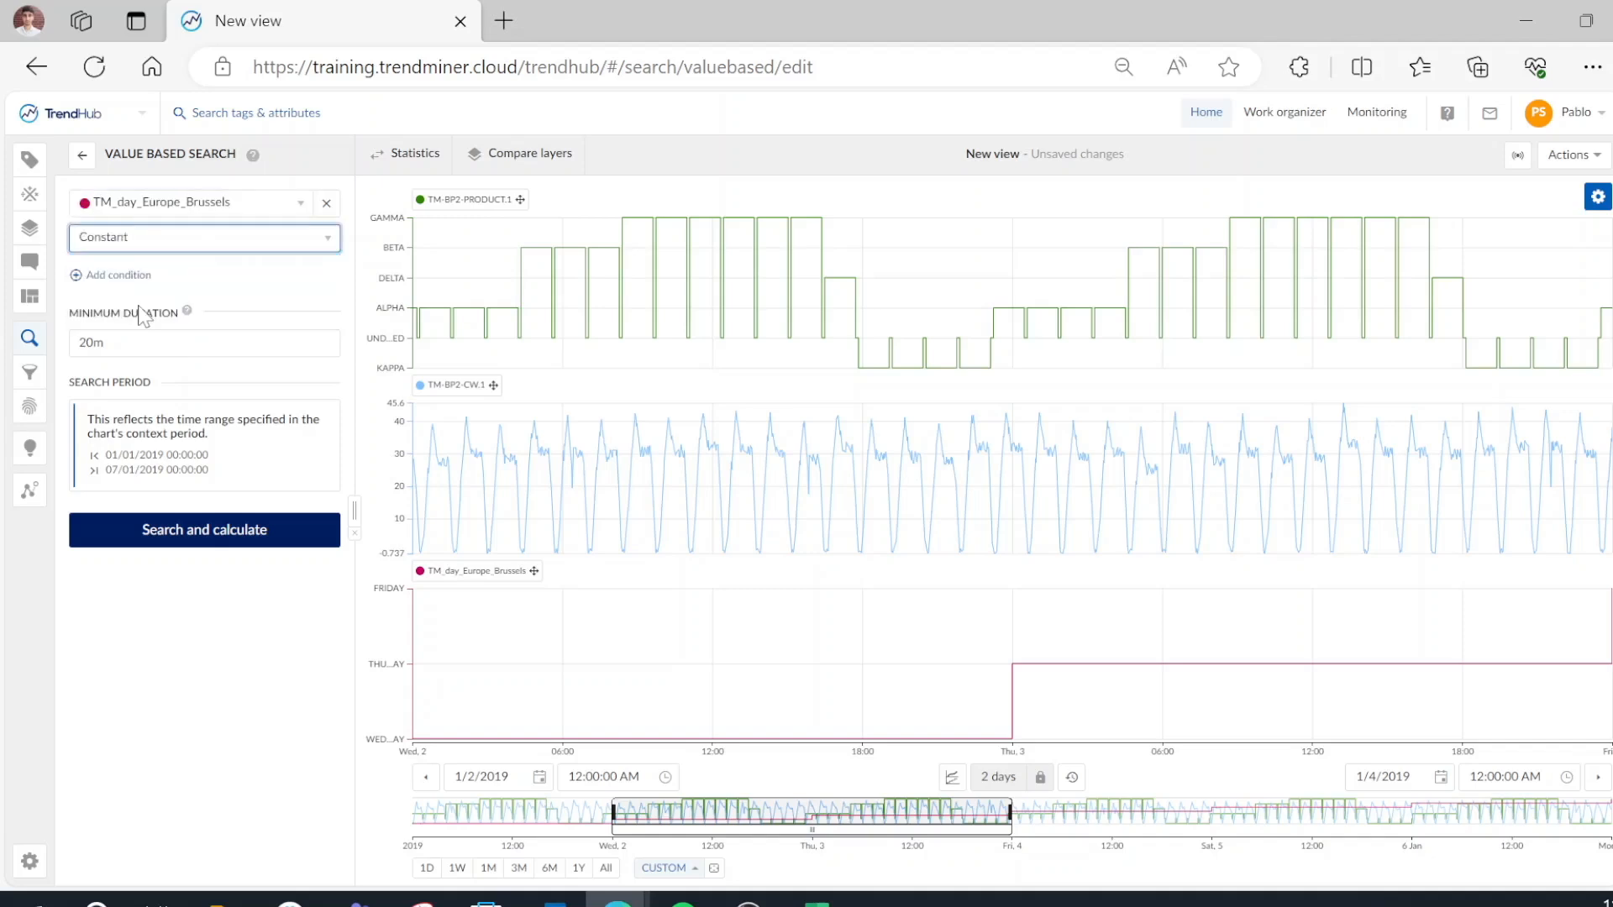
left_click(206, 531)
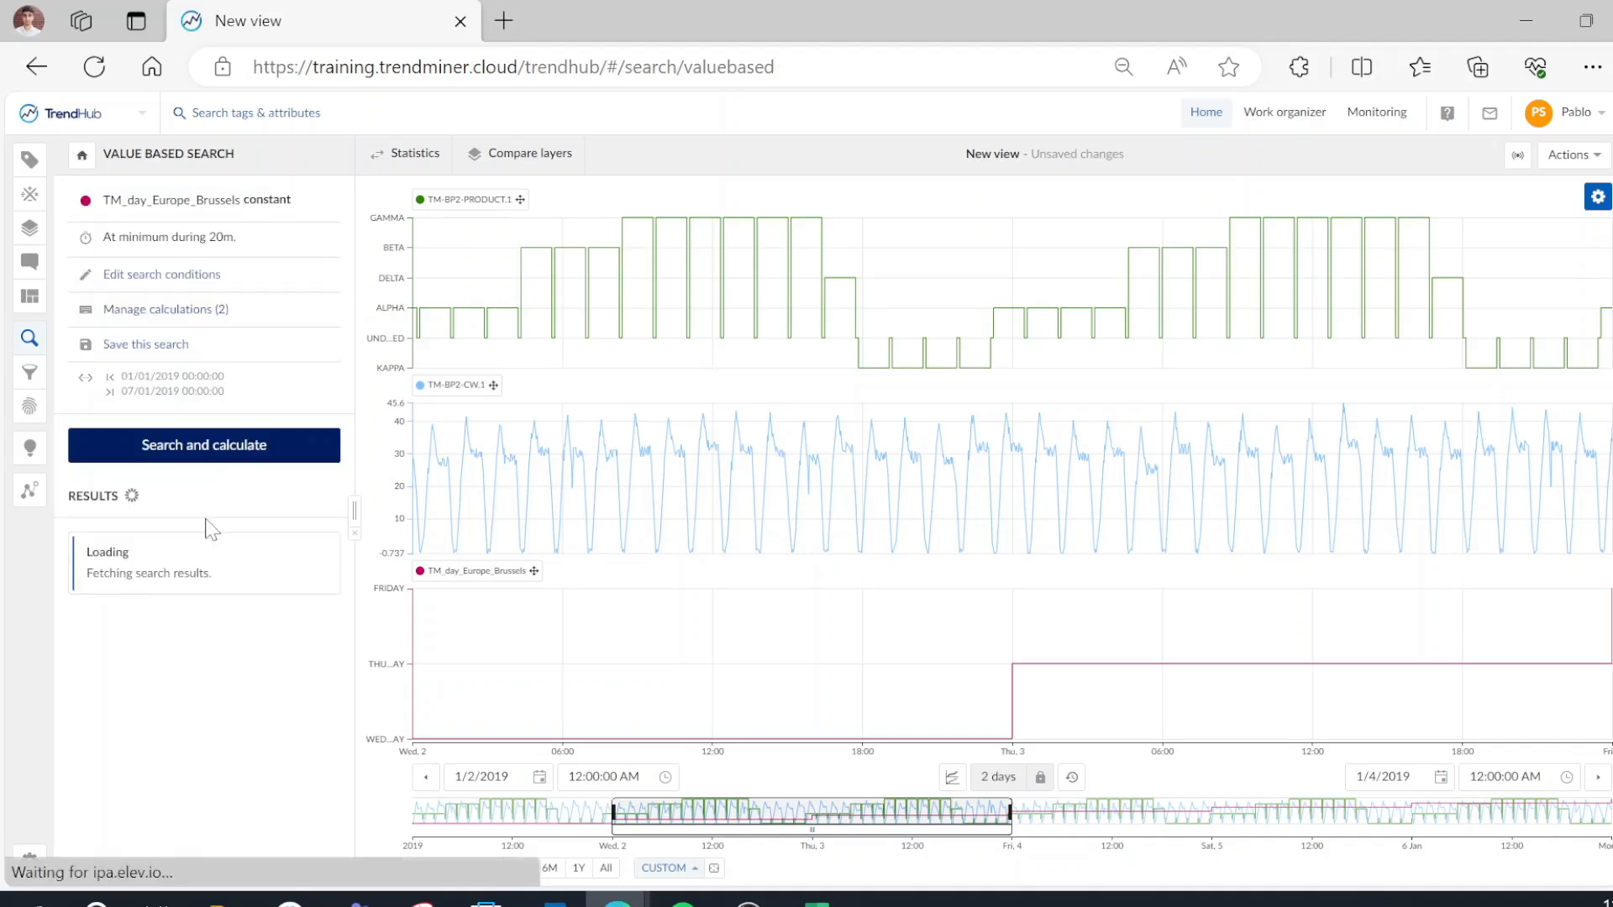
Step: Review the recipe and cw cons calculations defined for the daily search results, leaving them as they are
left_click(176, 311)
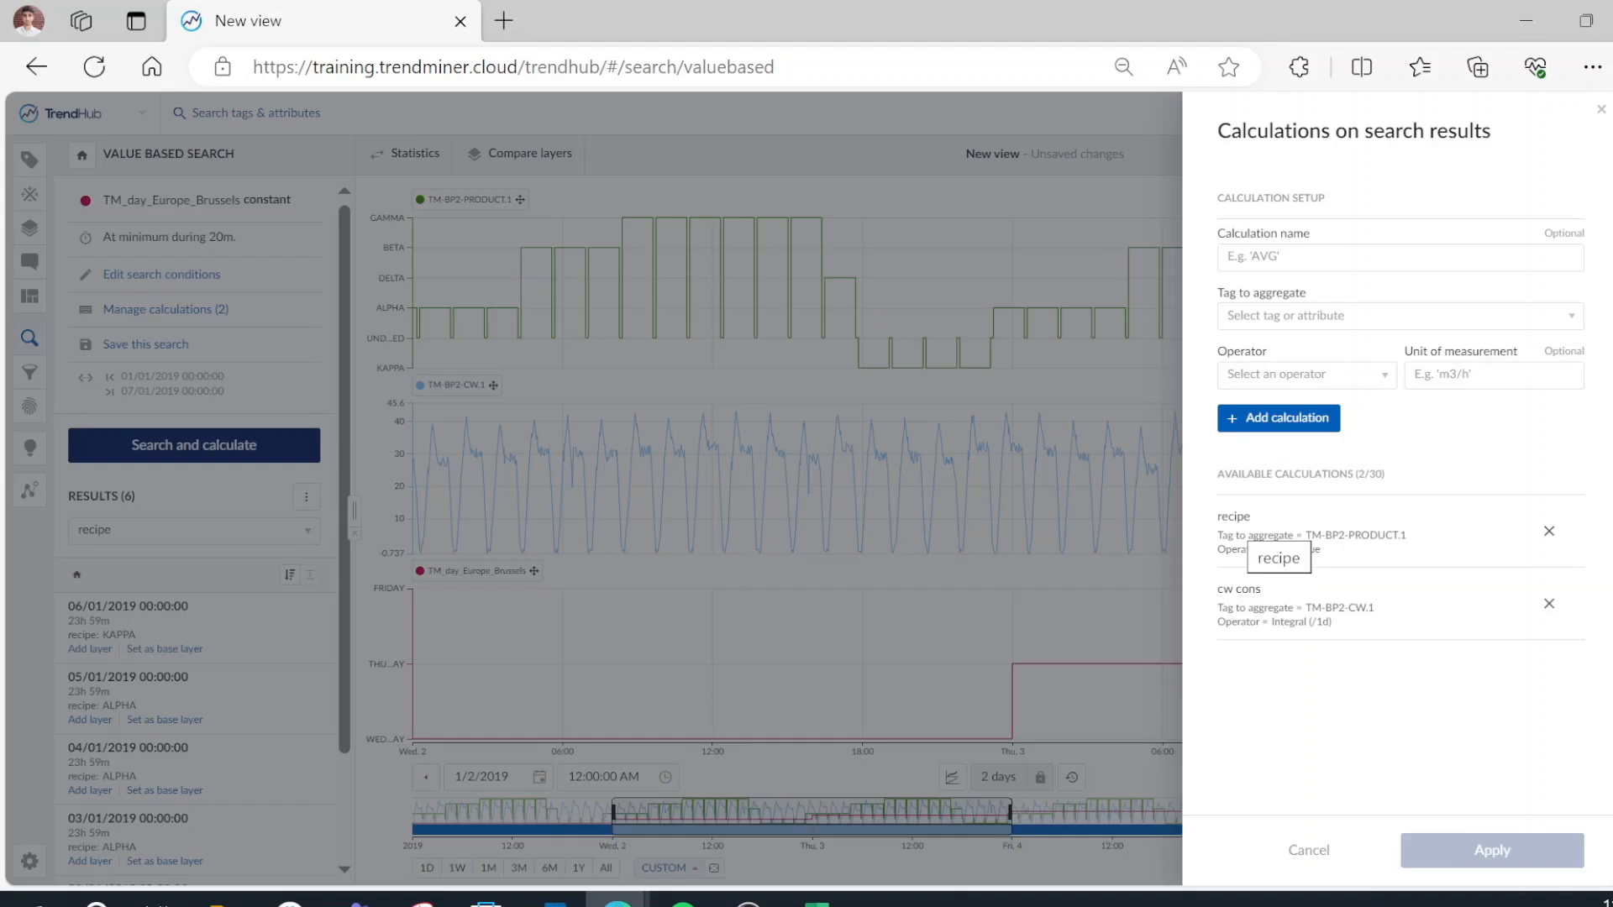
left_click(1082, 571)
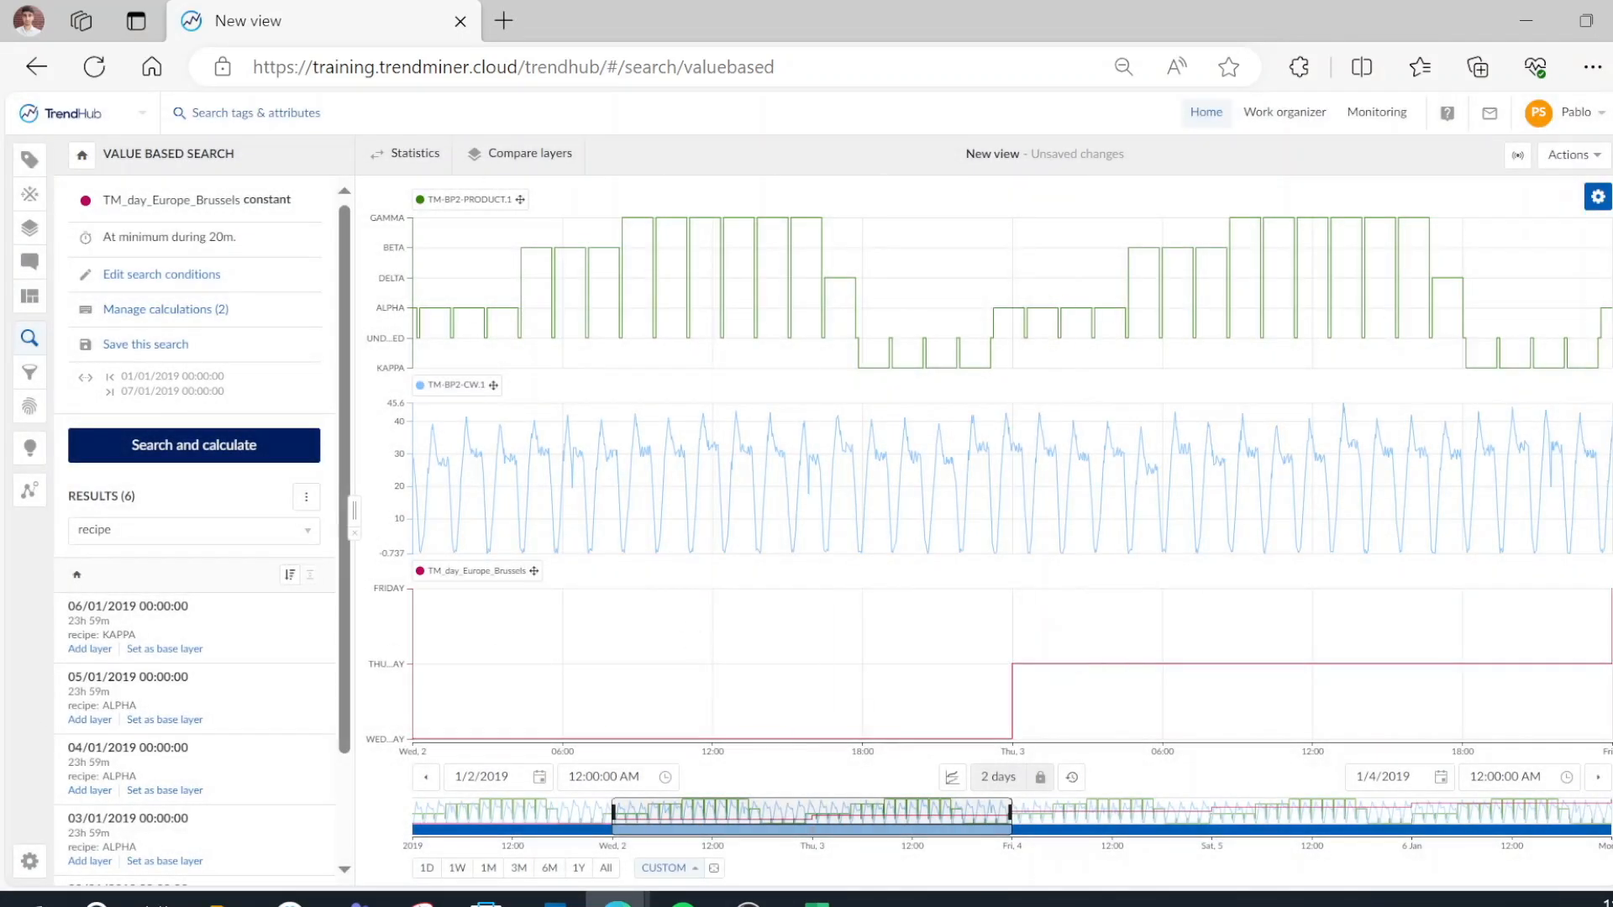